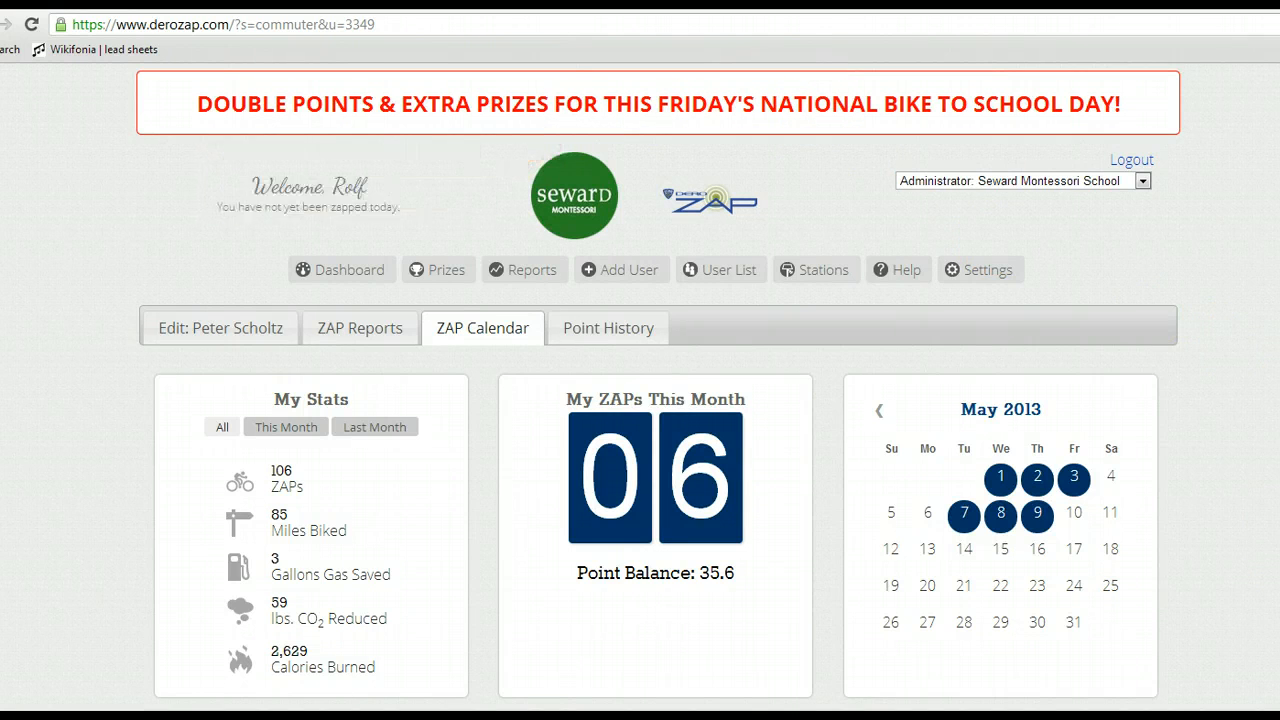
Step: Review the stats, commuter boxes and standings on the ZAP Calendar page and open the Prizes page with its prize pool text
{"action": "scroll", "coordinate": [660, 390], "scroll_direction": "down", "scroll_amount": 4}
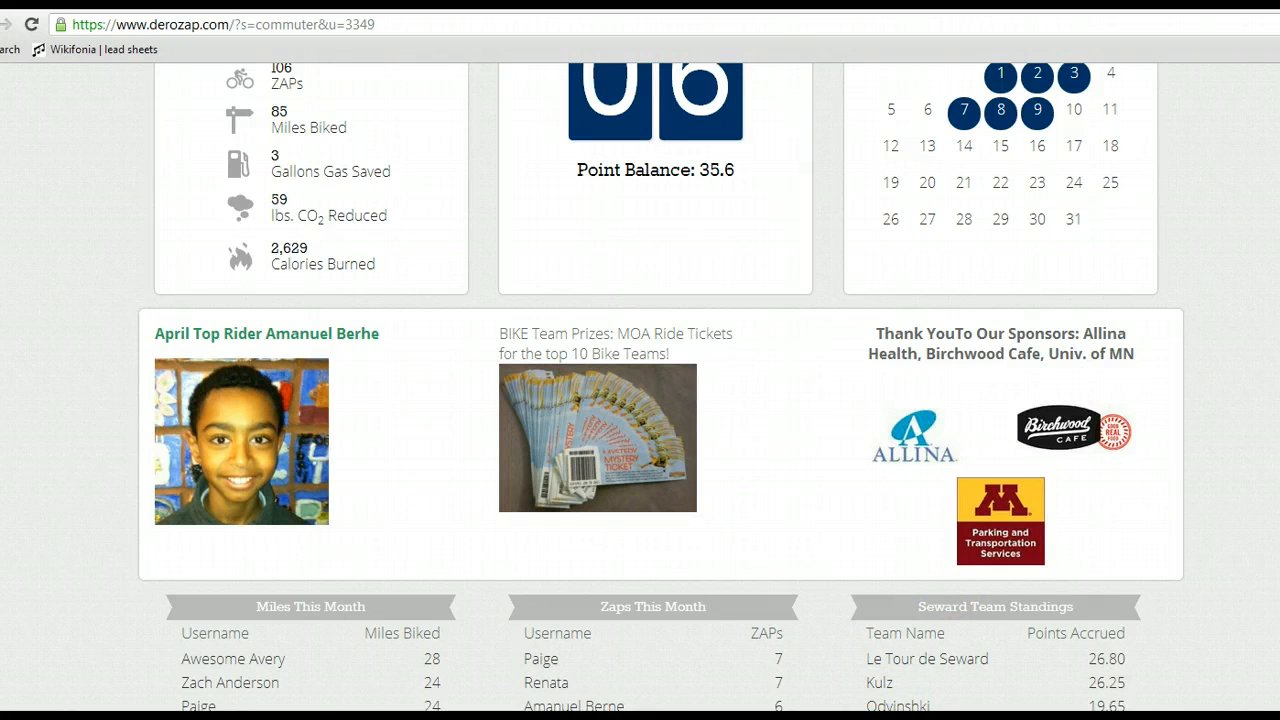
{"action": "scroll", "coordinate": [660, 386], "scroll_direction": "up", "scroll_amount": 5}
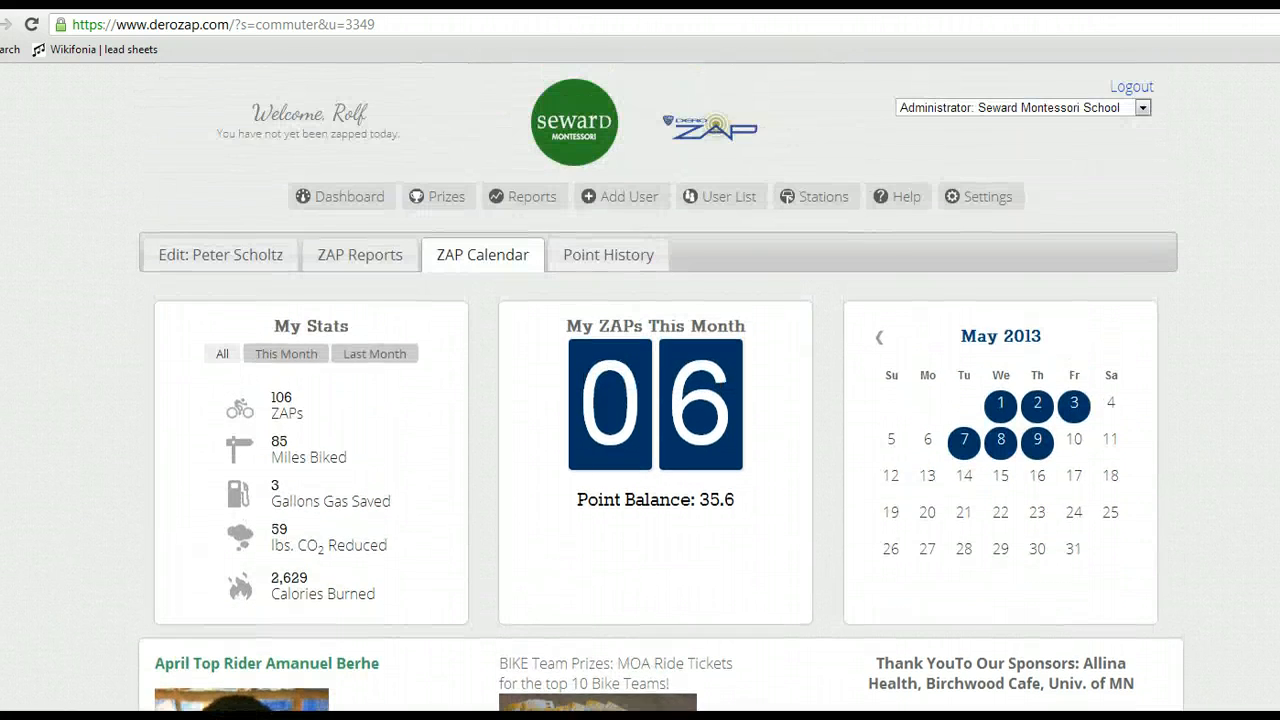
{"action": "scroll", "coordinate": [660, 386], "scroll_direction": "up", "scroll_amount": 1}
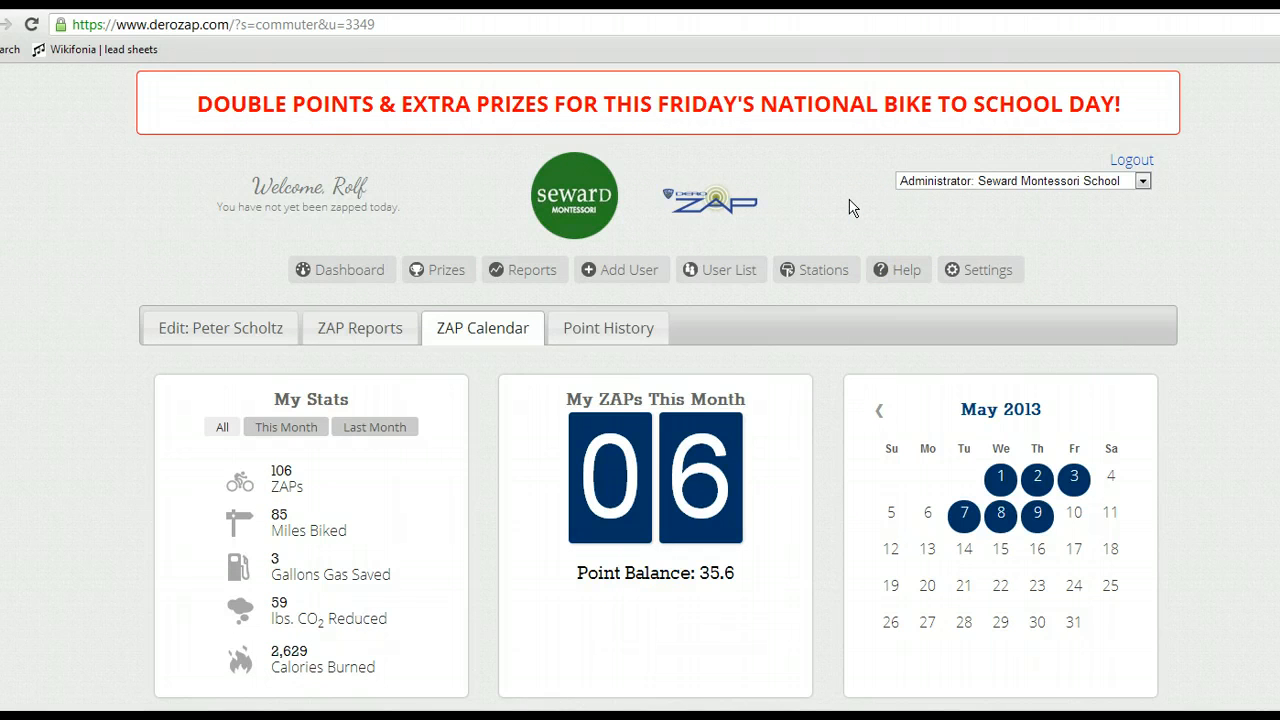
{"action": "left_click", "coordinate": [431, 279]}
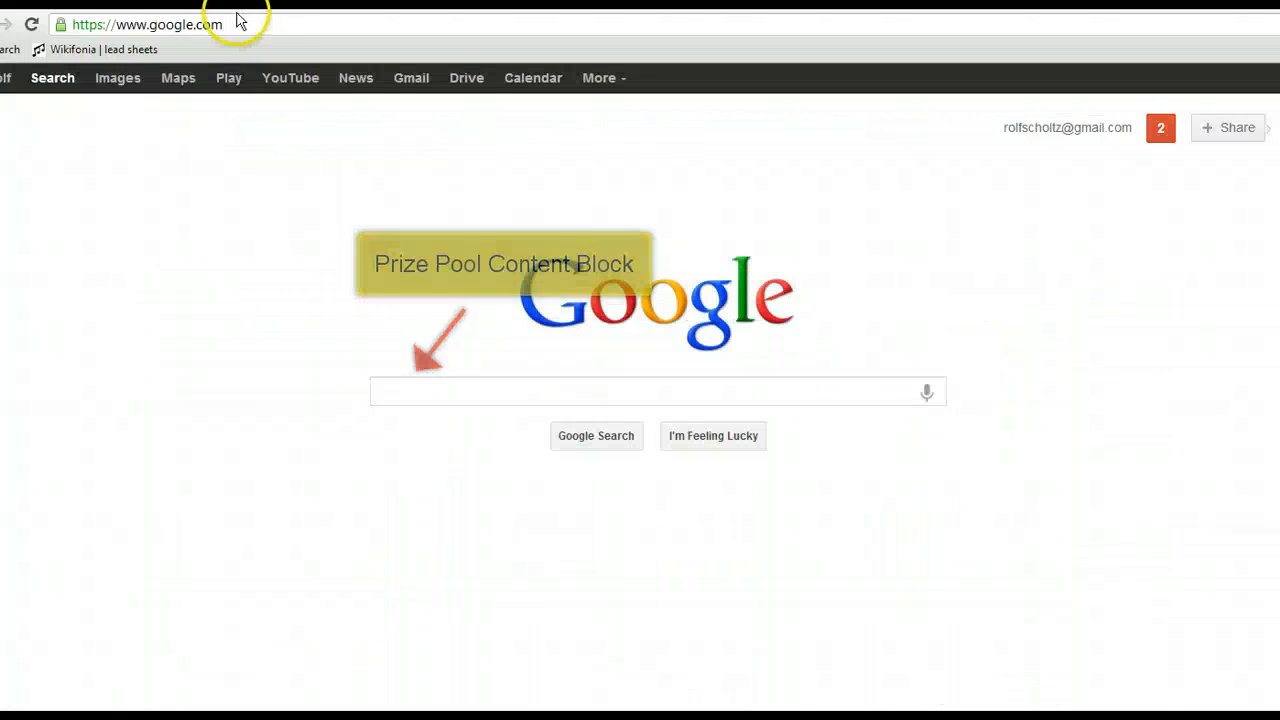
{"action": "left_click", "coordinate": [231, 22]}
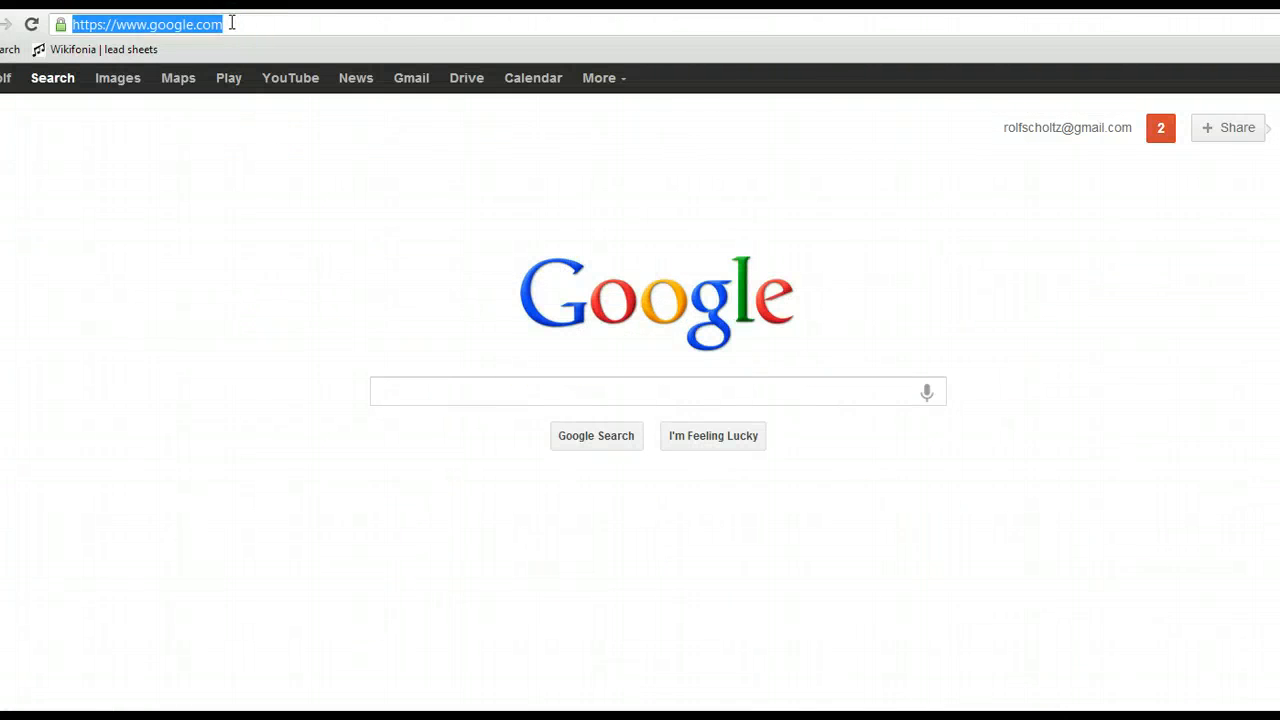
{"action": "key", "text": "BackSpace"}
{"action": "type", "text": "www."}
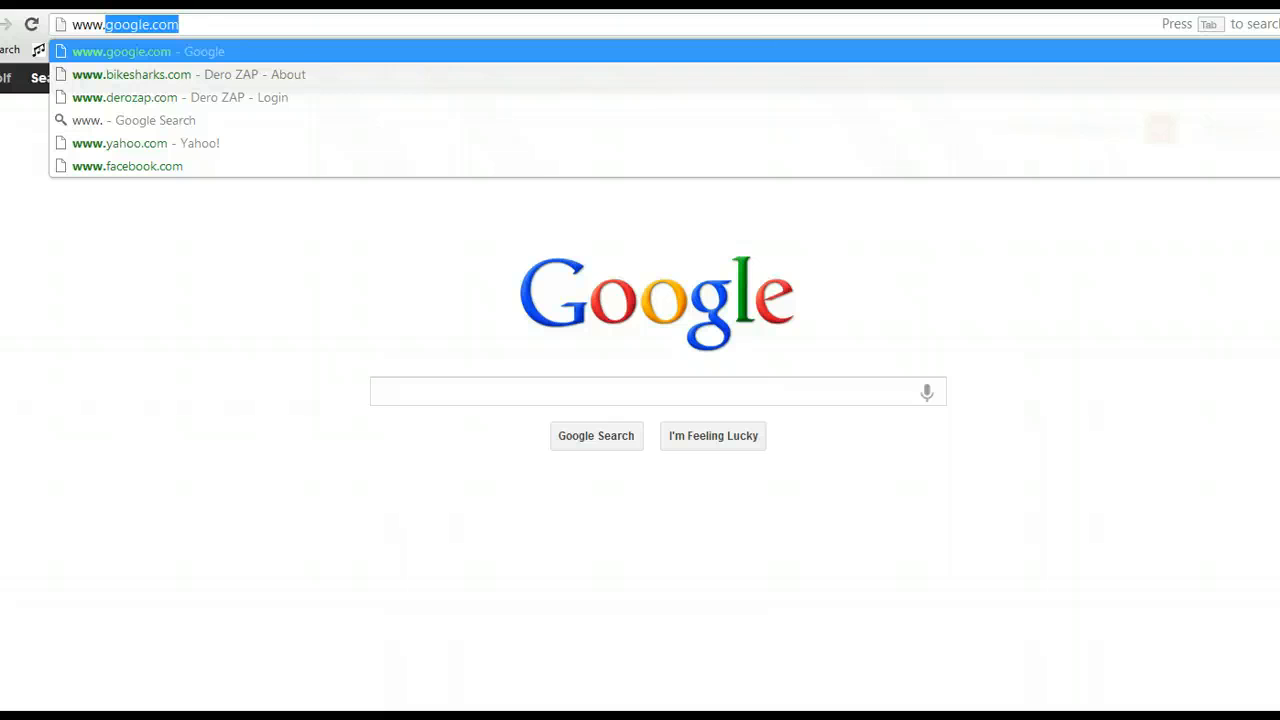
{"action": "type", "text": "bike"}
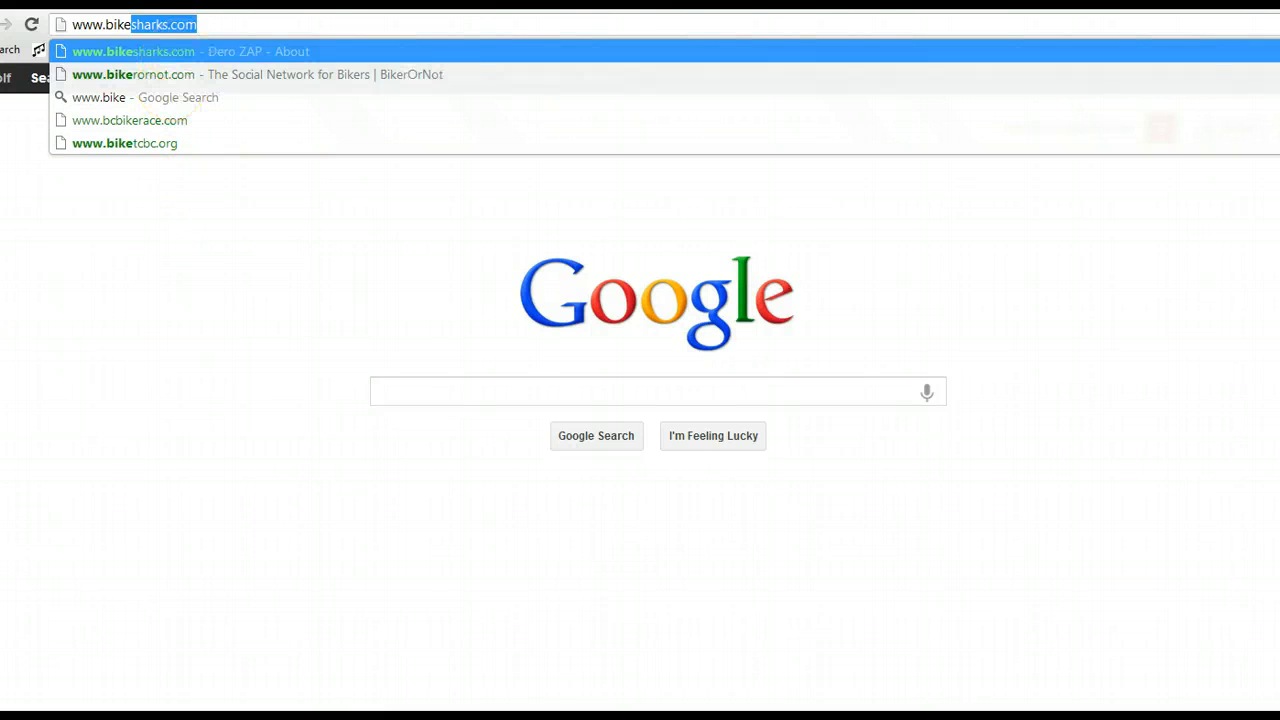
{"action": "left_click", "coordinate": [207, 21]}
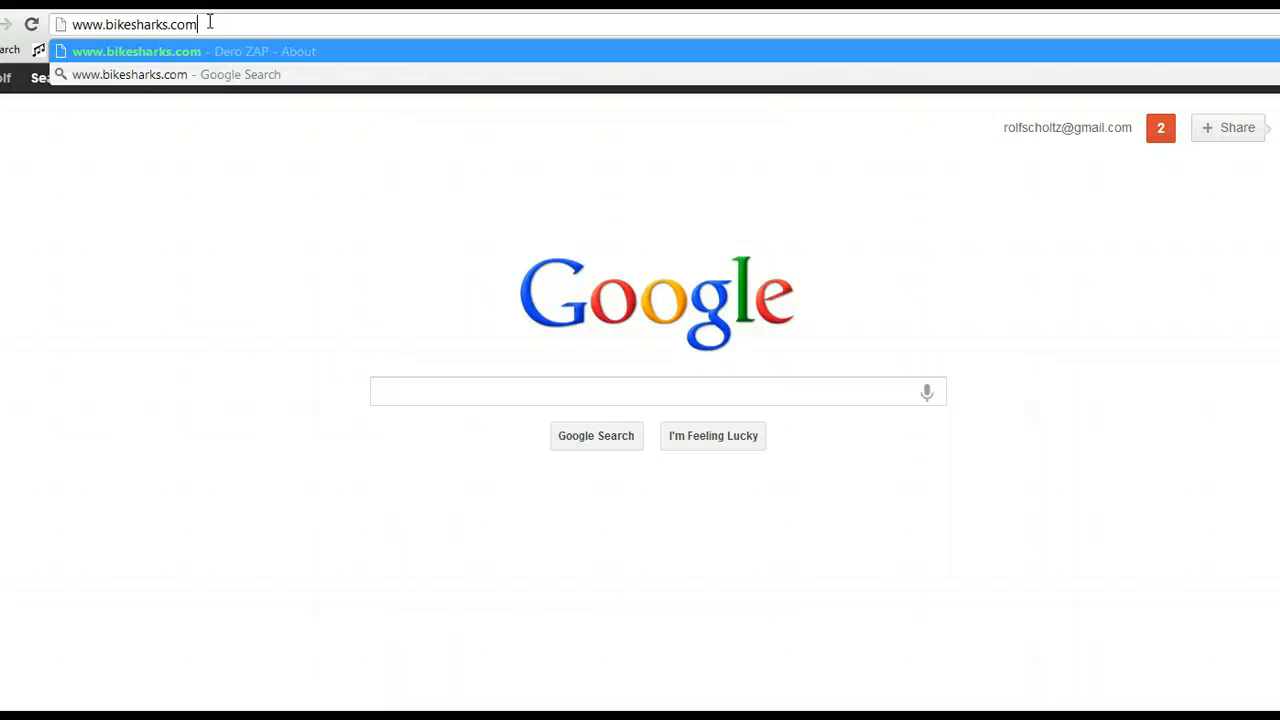
{"action": "key", "text": "Return"}
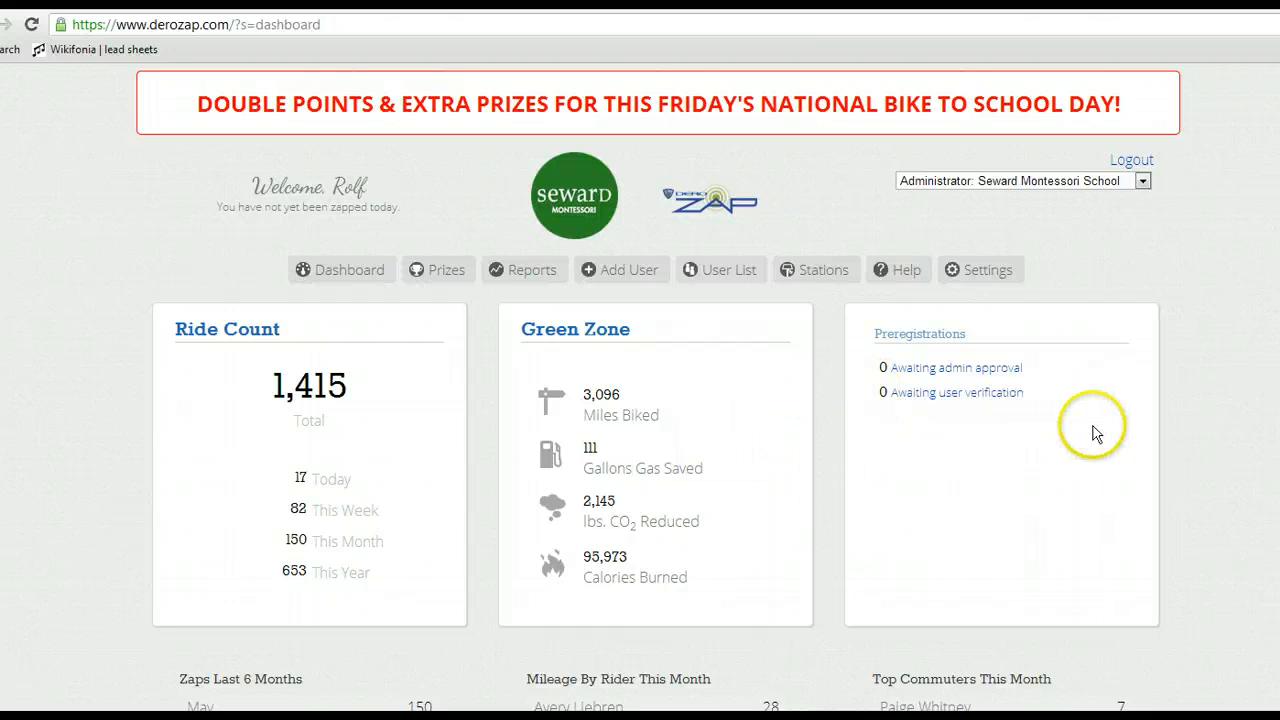
Step: Open the File Manager, bring up its file upload dialog and dismiss it without choosing a file
{"action": "left_click", "coordinate": [983, 268]}
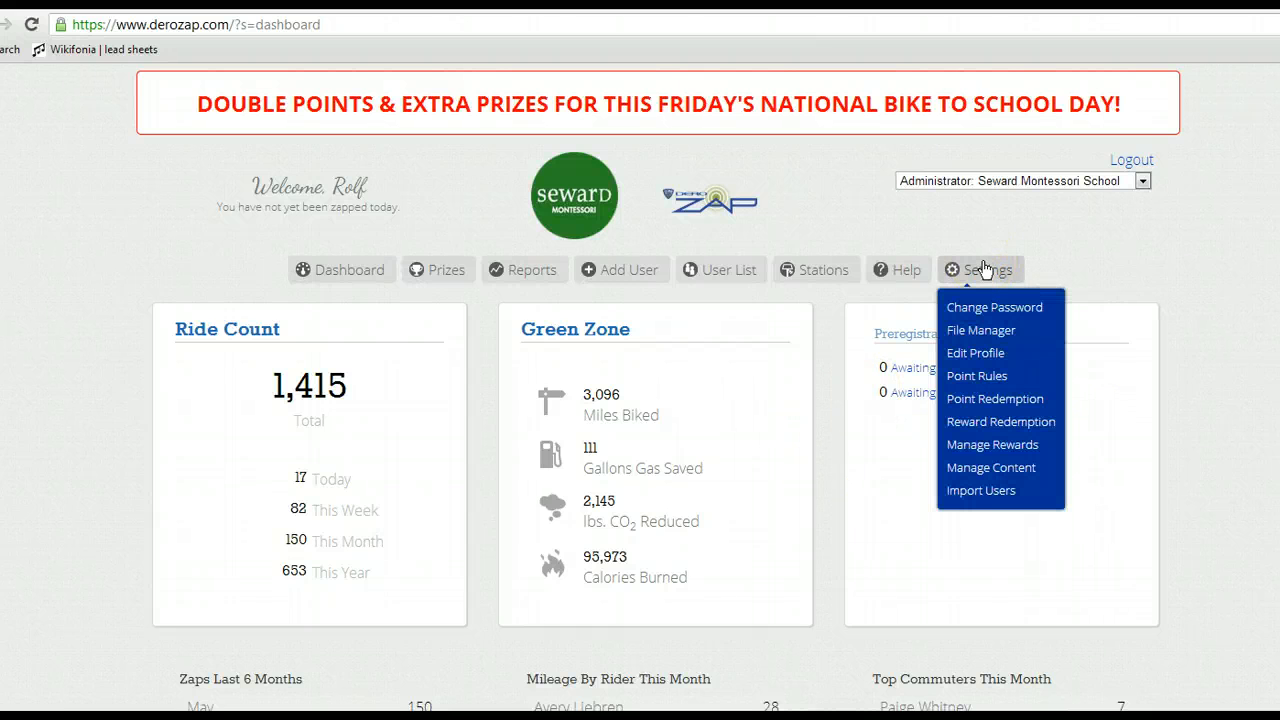
{"action": "left_click", "coordinate": [975, 333]}
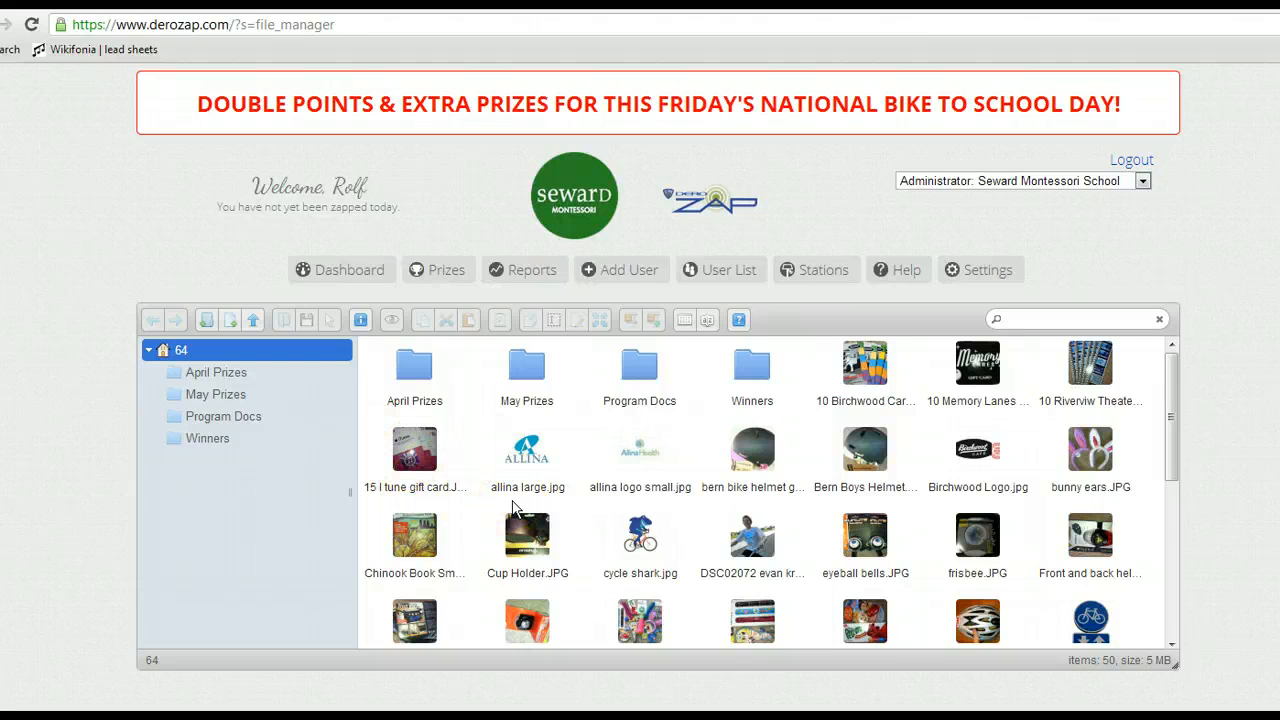
{"action": "left_click", "coordinate": [253, 326]}
{"action": "left_click", "coordinate": [253, 326]}
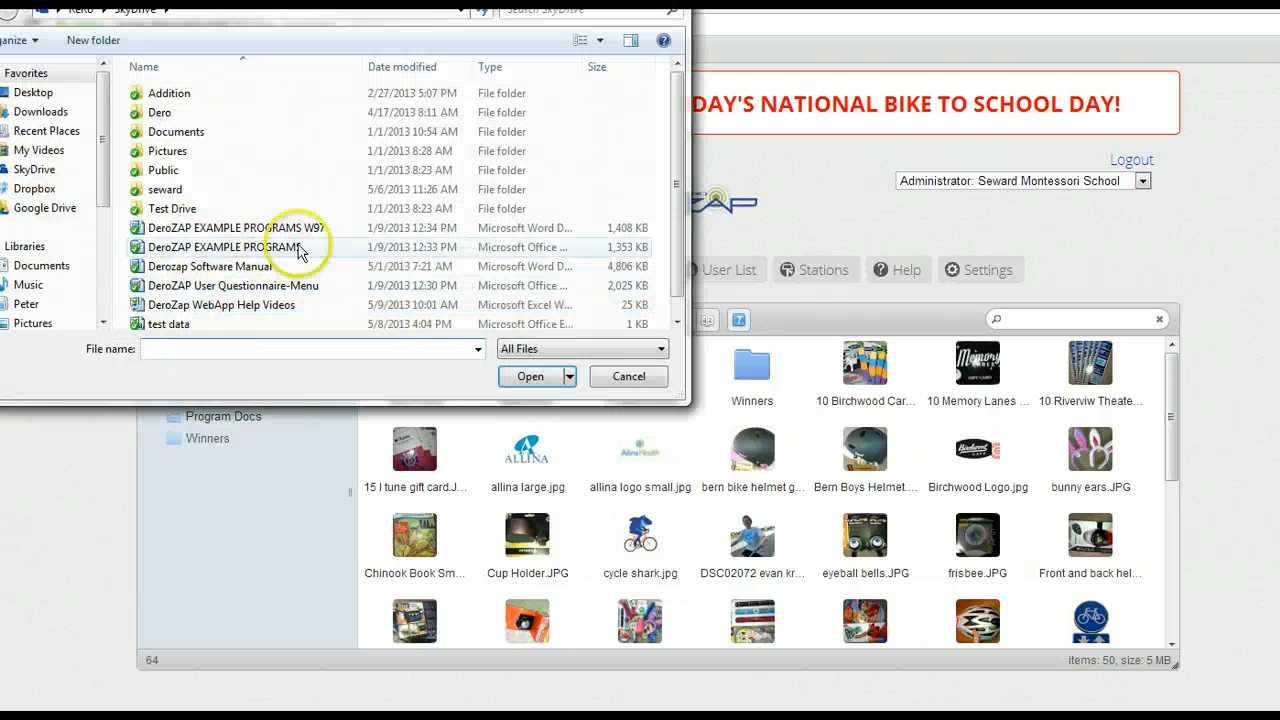
{"action": "left_click", "coordinate": [630, 377]}
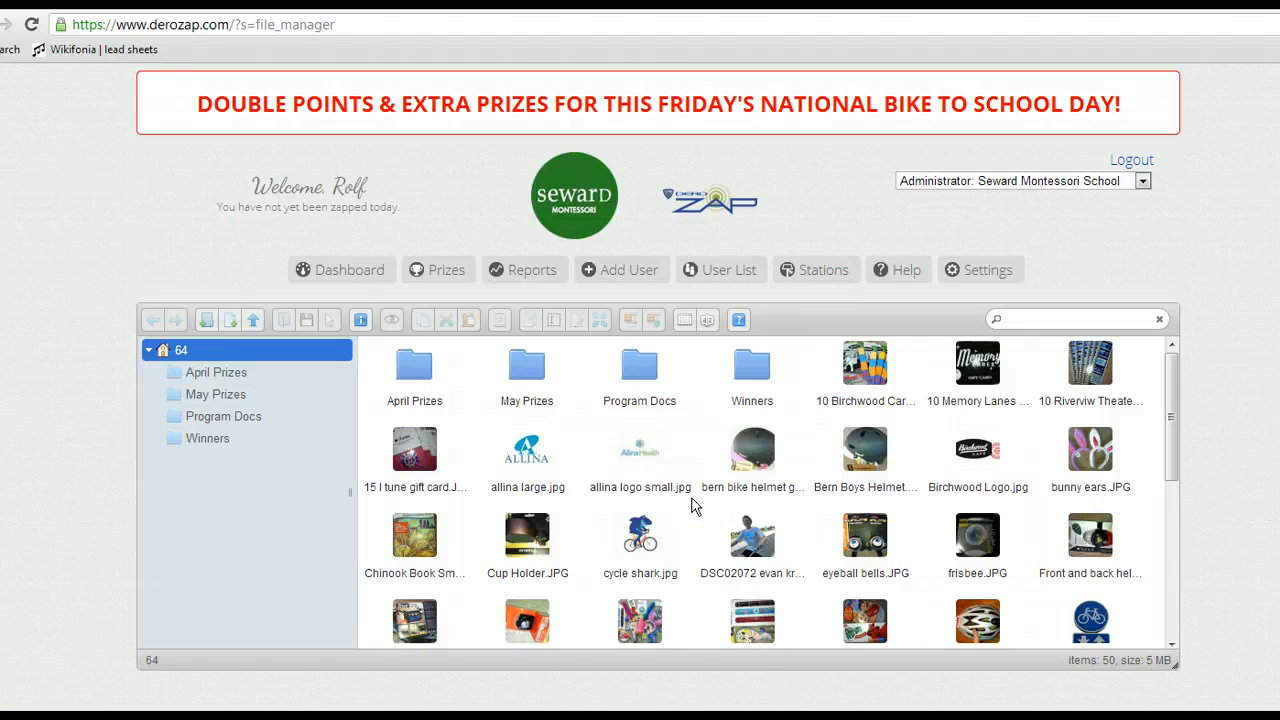
{"action": "left_click", "coordinate": [790, 465]}
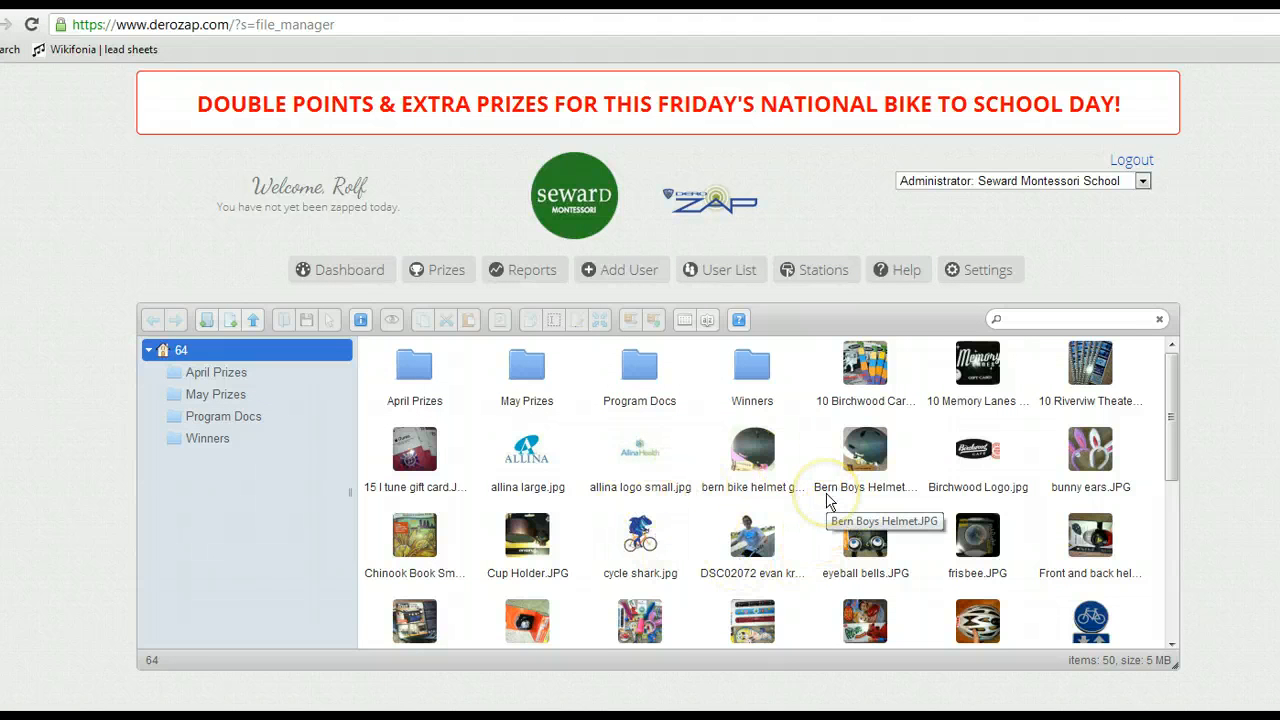
Step: Open the Manage Content page and look through the list of content blocks
{"action": "left_click", "coordinate": [982, 268]}
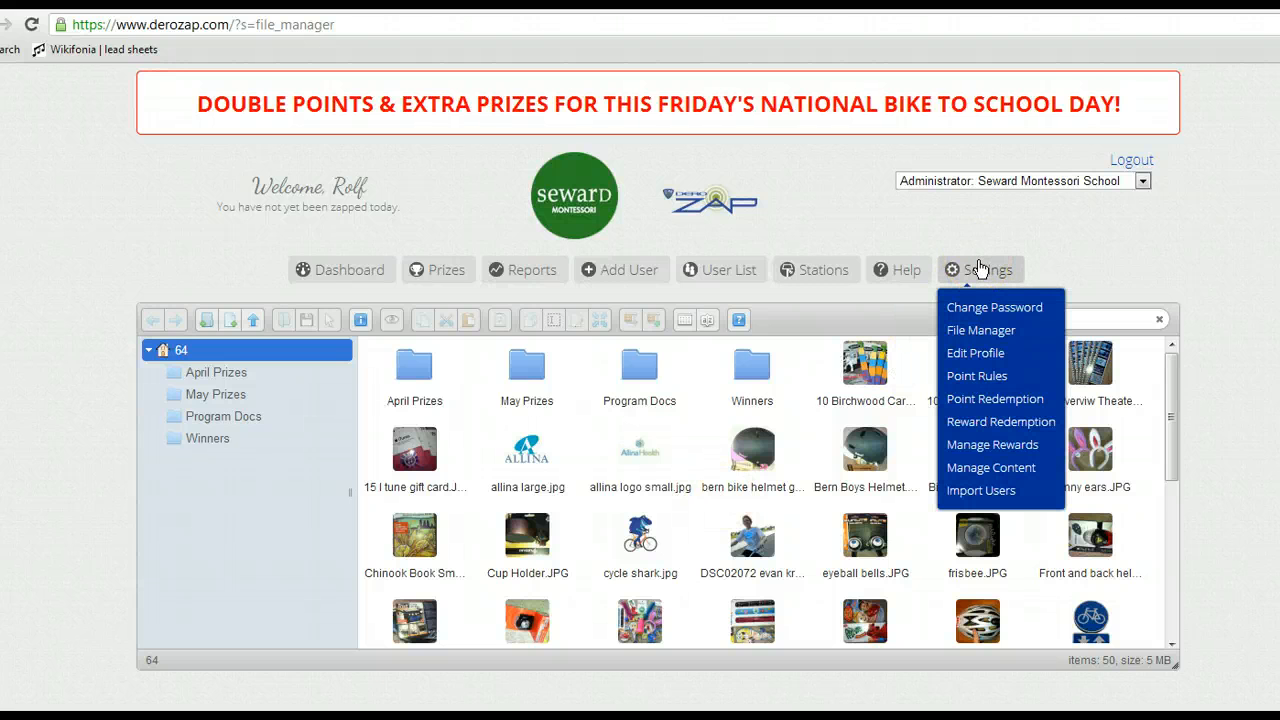
{"action": "left_click", "coordinate": [984, 474]}
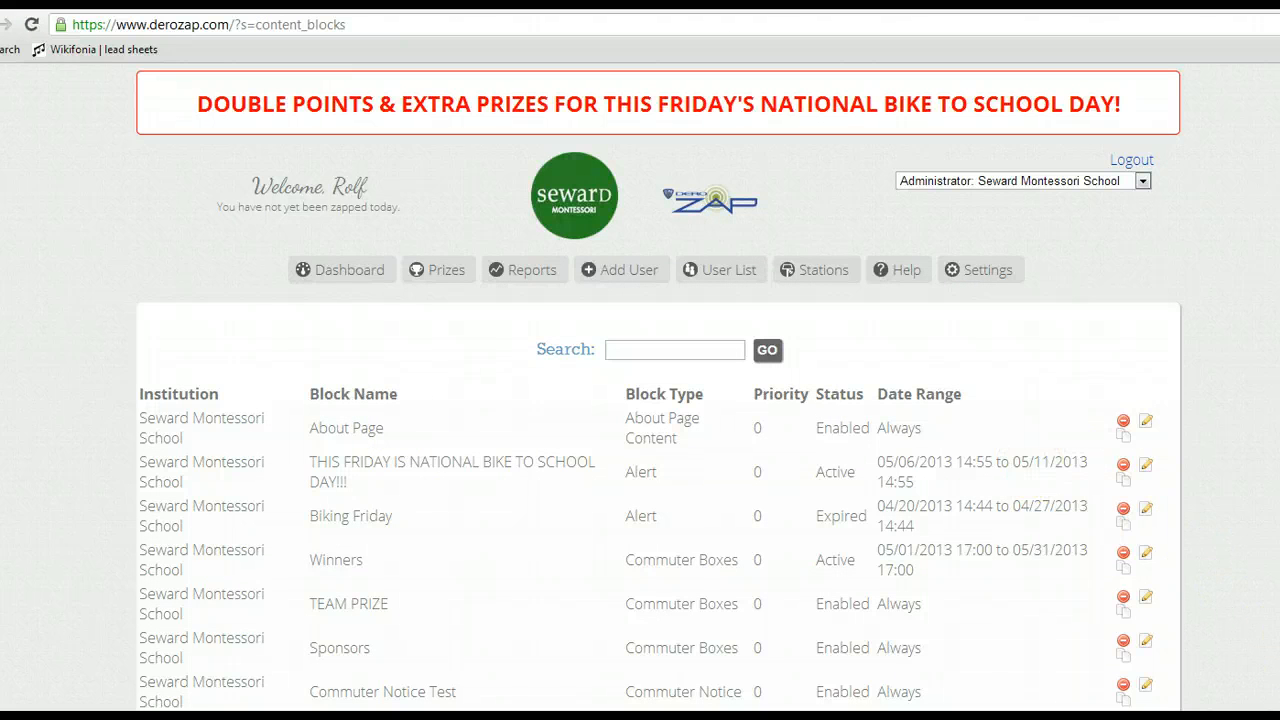
{"action": "scroll", "coordinate": [658, 400], "scroll_direction": "down", "scroll_amount": 3}
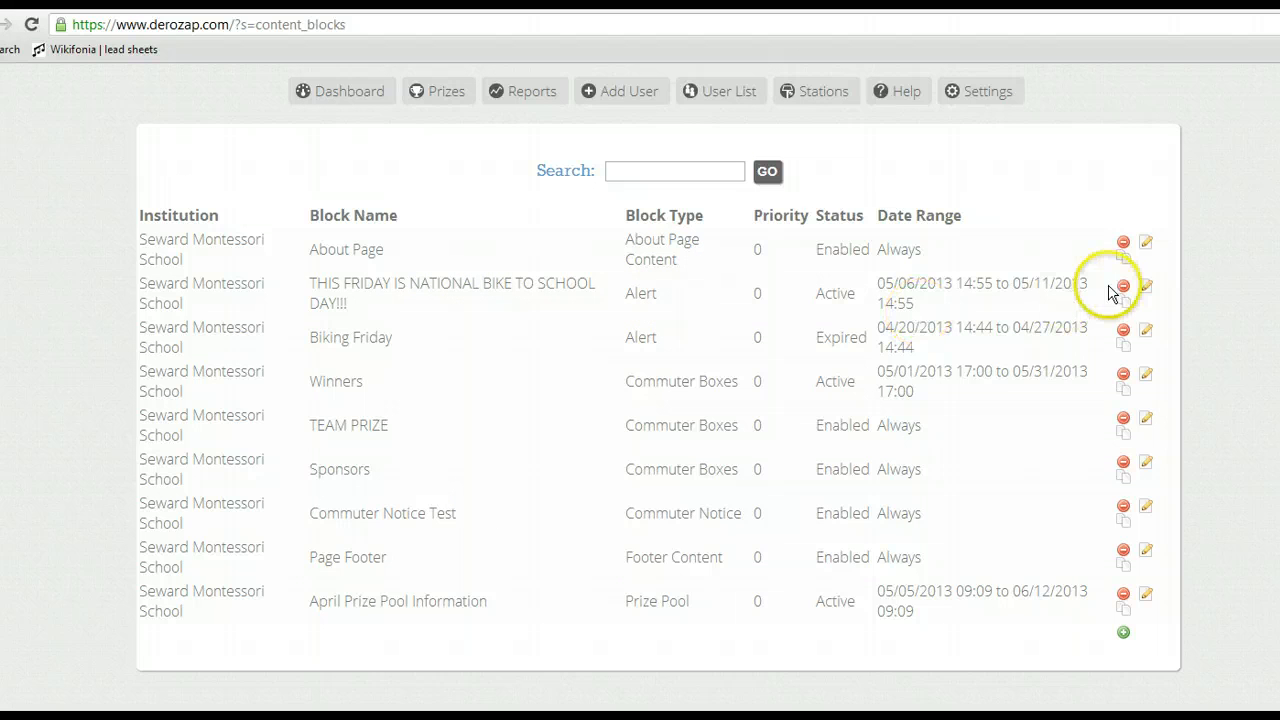
Step: Open the THIS FRIDAY IS NATIONAL BIKE TO SCHOOL DAY!!! alert block for editing and view the available content types
{"action": "left_click", "coordinate": [1145, 289]}
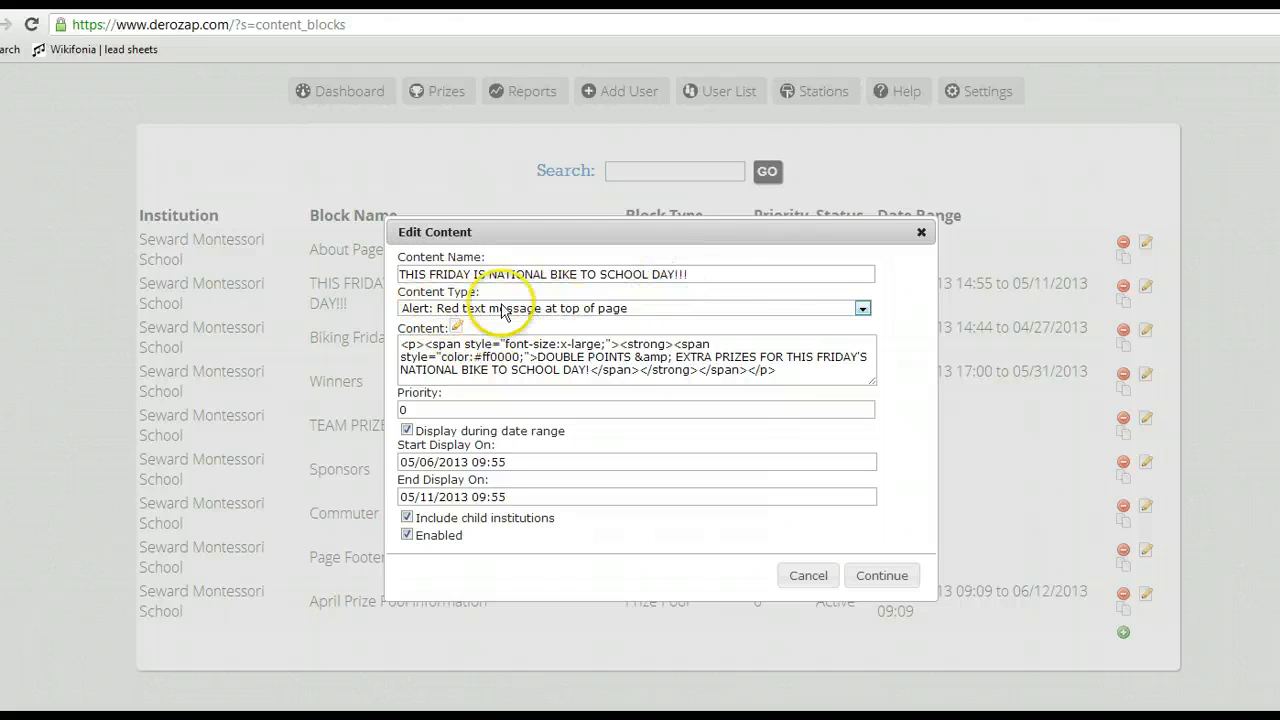
{"action": "left_click", "coordinate": [862, 308]}
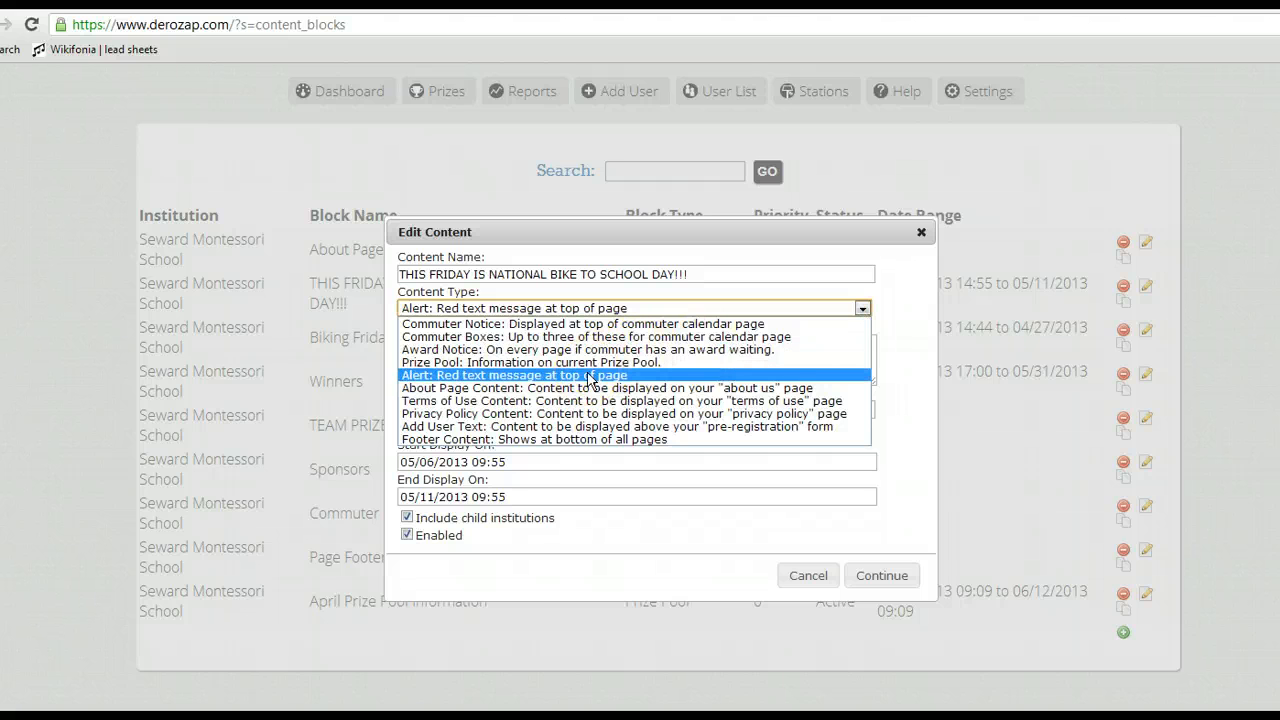
{"action": "left_click", "coordinate": [886, 304]}
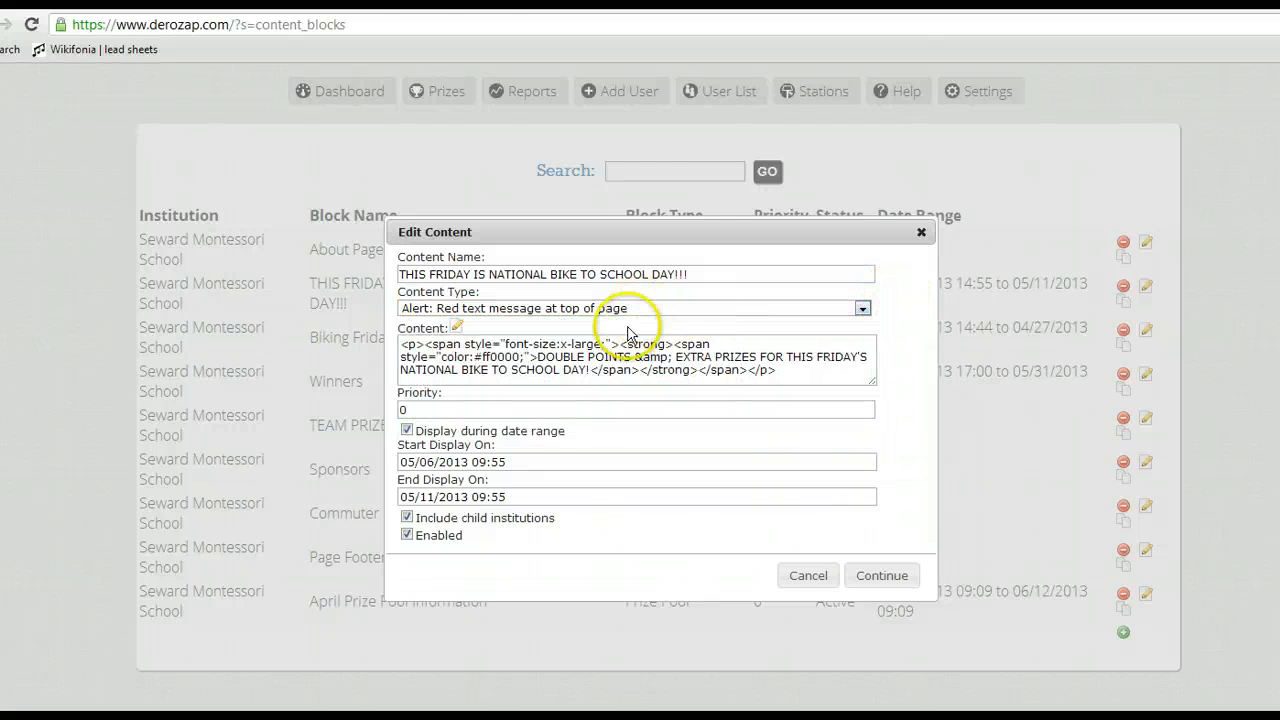
Step: Rewrite the end of the alert's message in the visual editor as "SCHOOL DAY" without the exclamation mark and save the text
{"action": "left_click", "coordinate": [457, 327]}
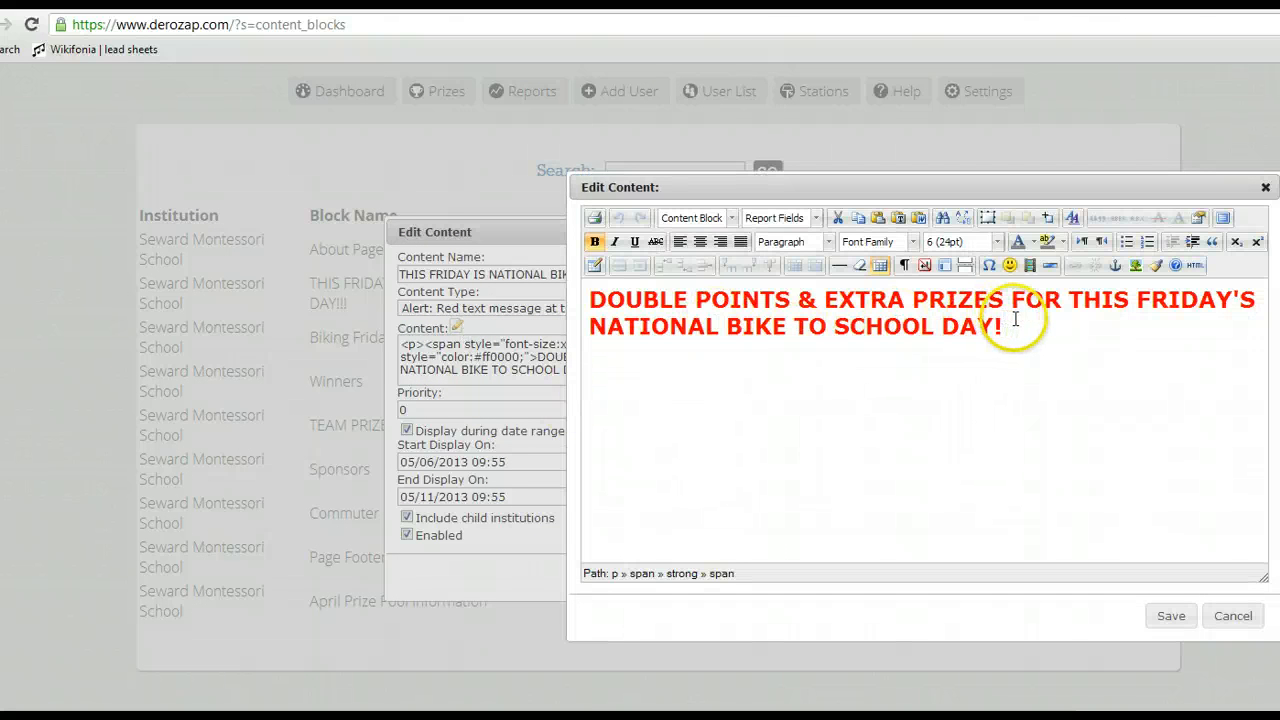
{"action": "left_click", "coordinate": [1015, 319]}
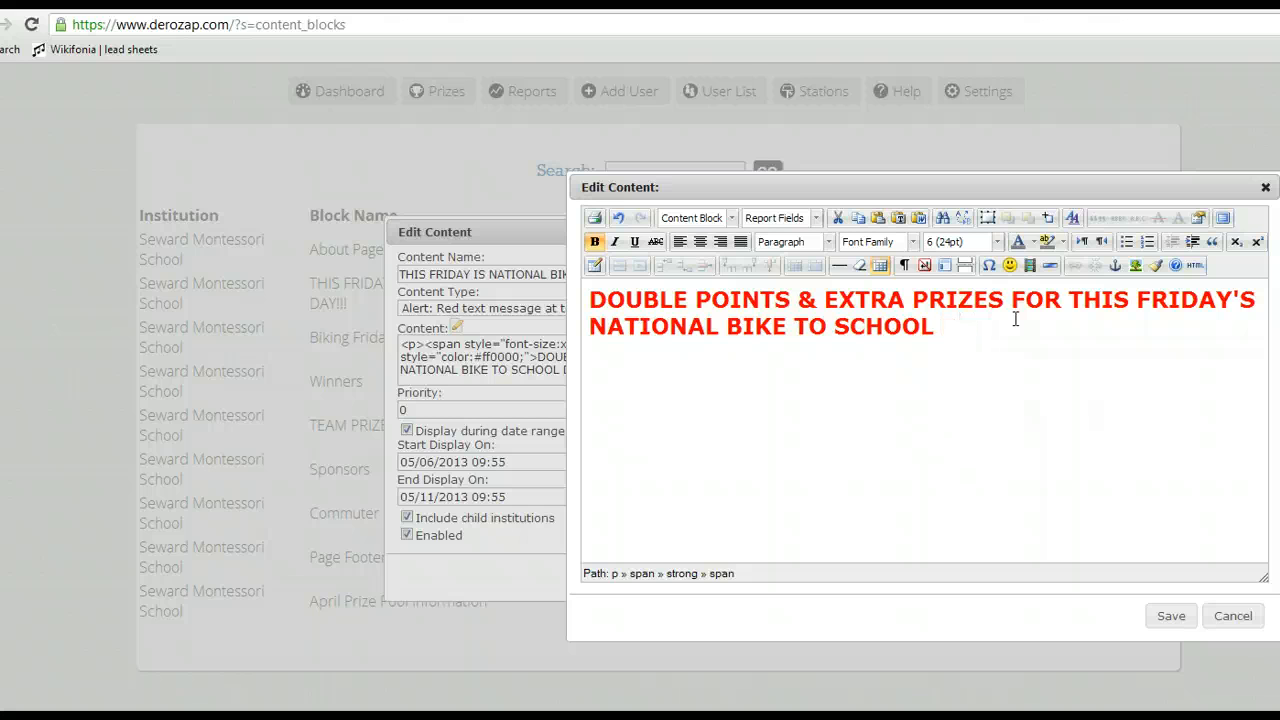
{"action": "left_click", "coordinate": [1171, 615]}
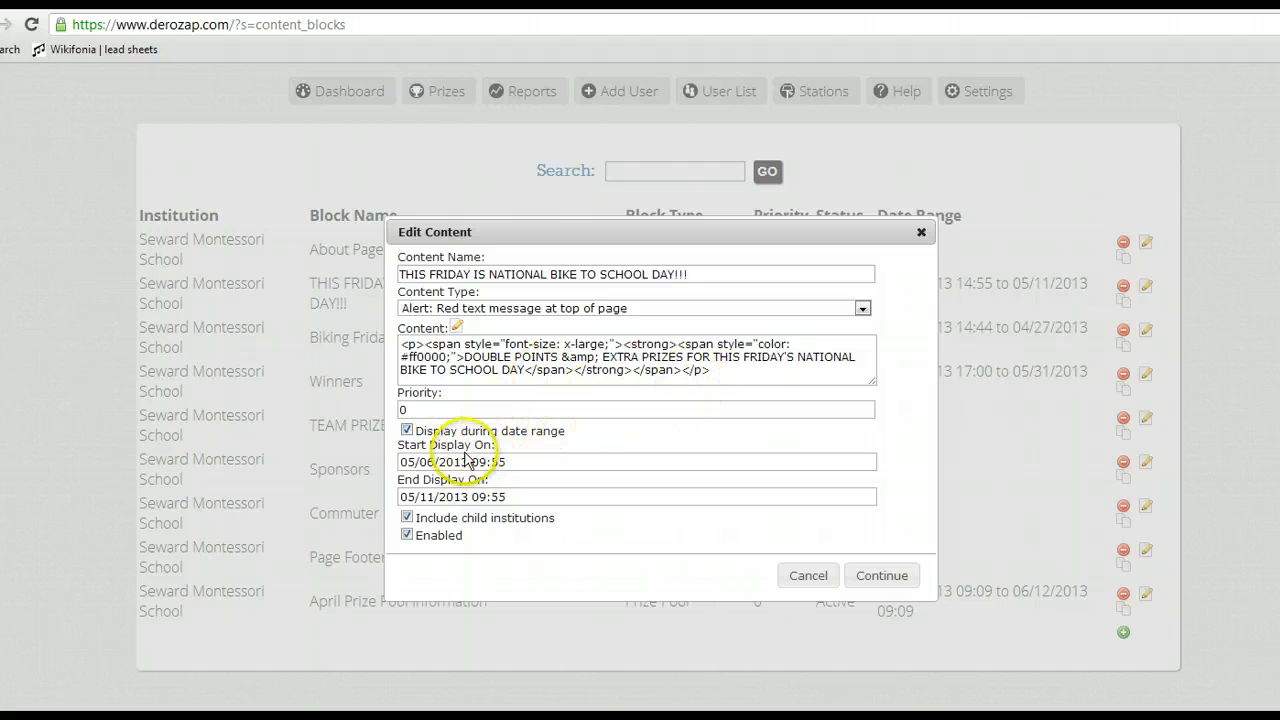
Step: Switch the alert's date-range display off and back on, and close the block without keeping any changes
{"action": "left_click", "coordinate": [407, 430]}
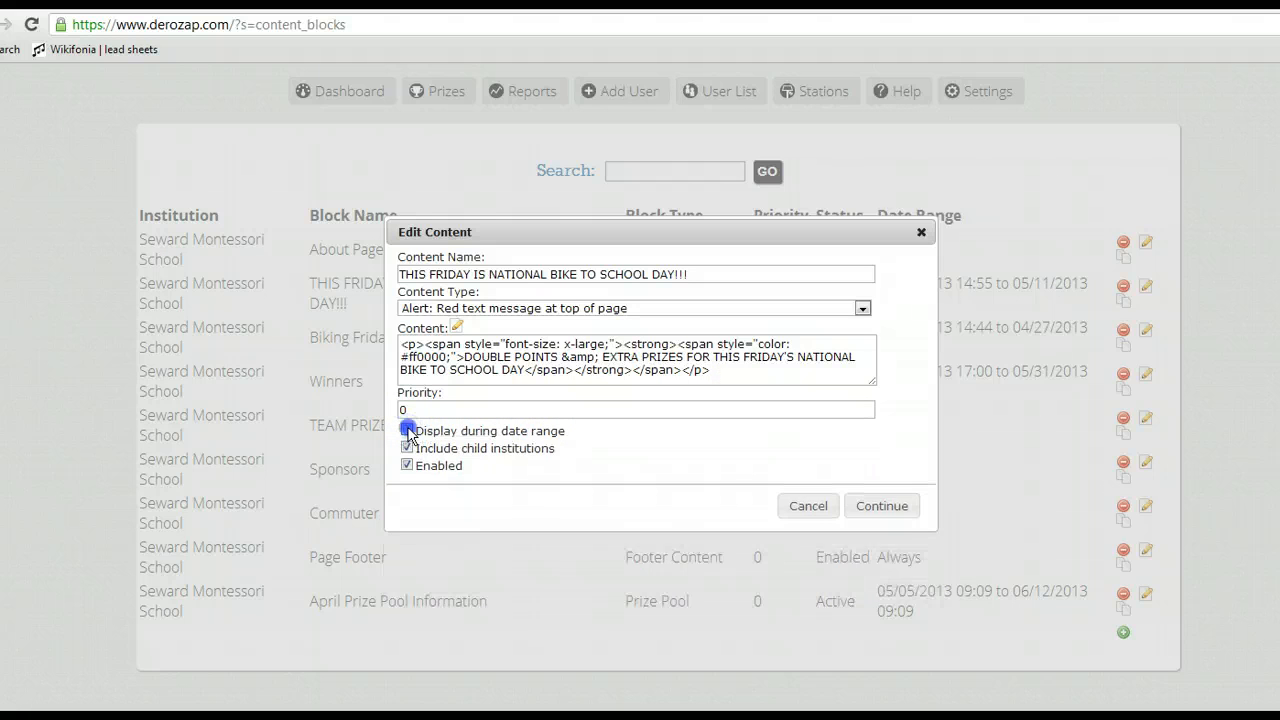
{"action": "left_click", "coordinate": [407, 430]}
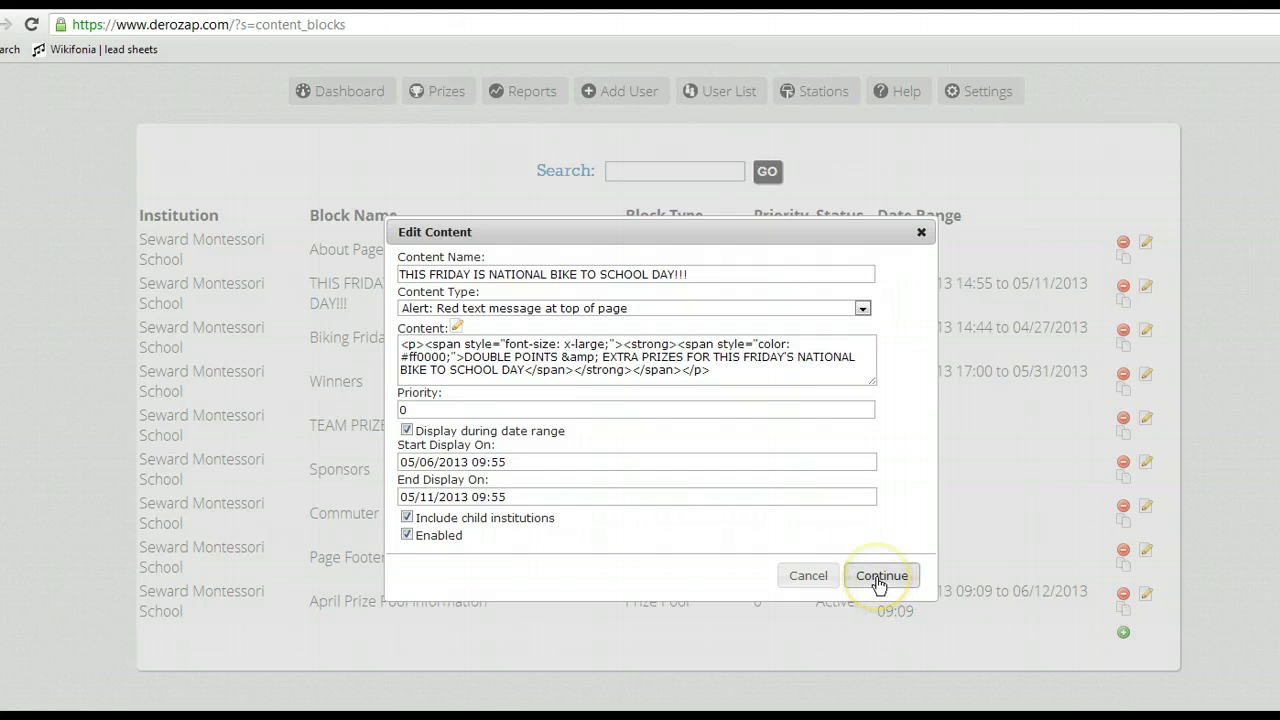
{"action": "left_click", "coordinate": [806, 575]}
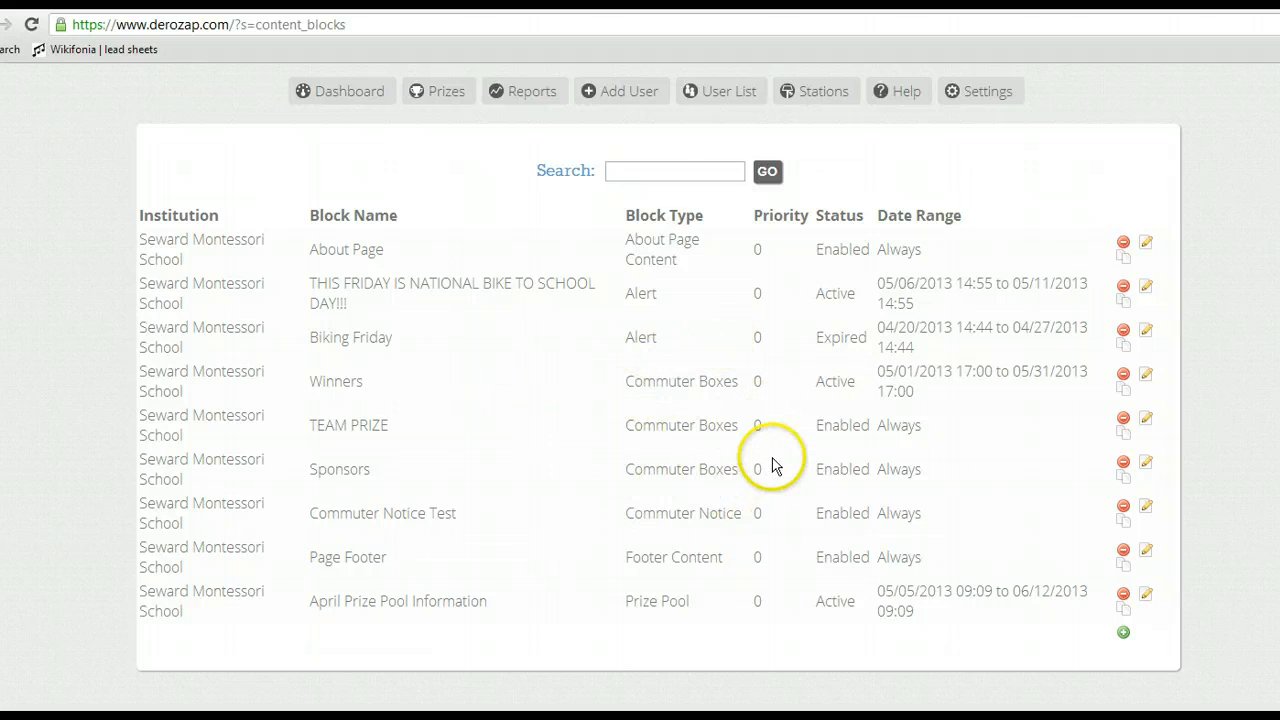
Step: View the Winners commuter box's content in the visual editor and close the block without changing it
{"action": "left_click", "coordinate": [1145, 384]}
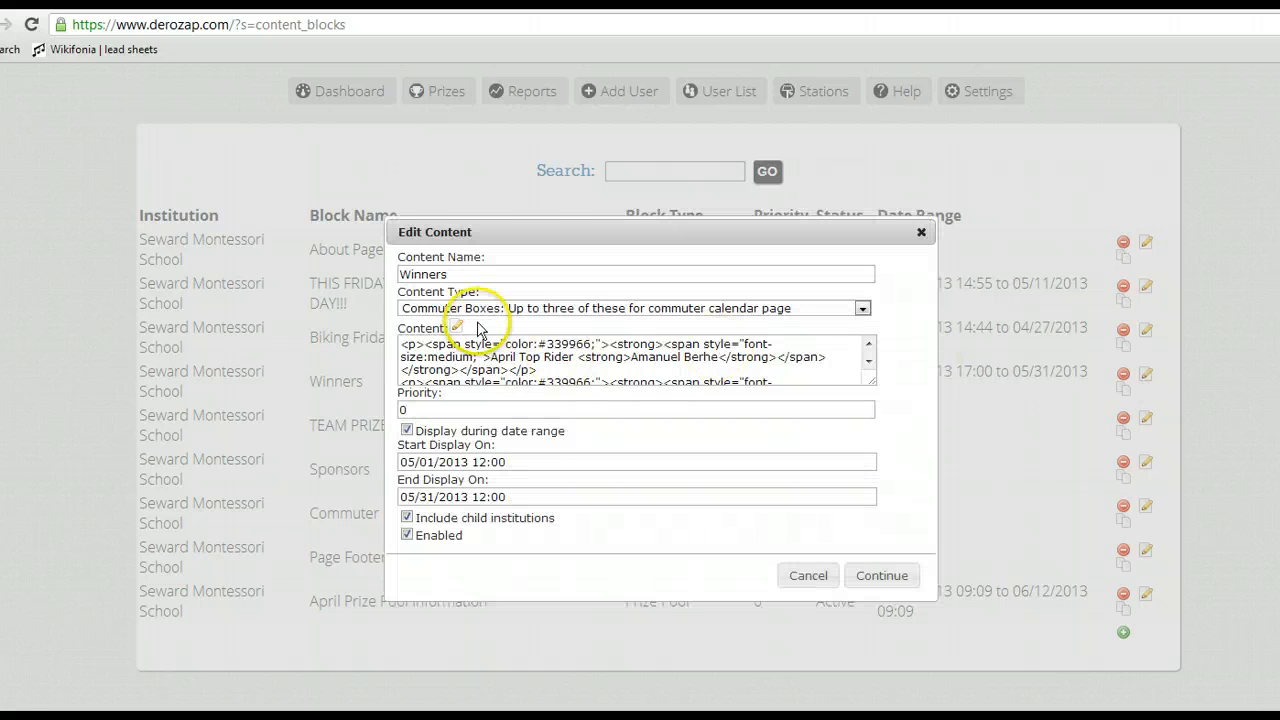
{"action": "left_click", "coordinate": [453, 325]}
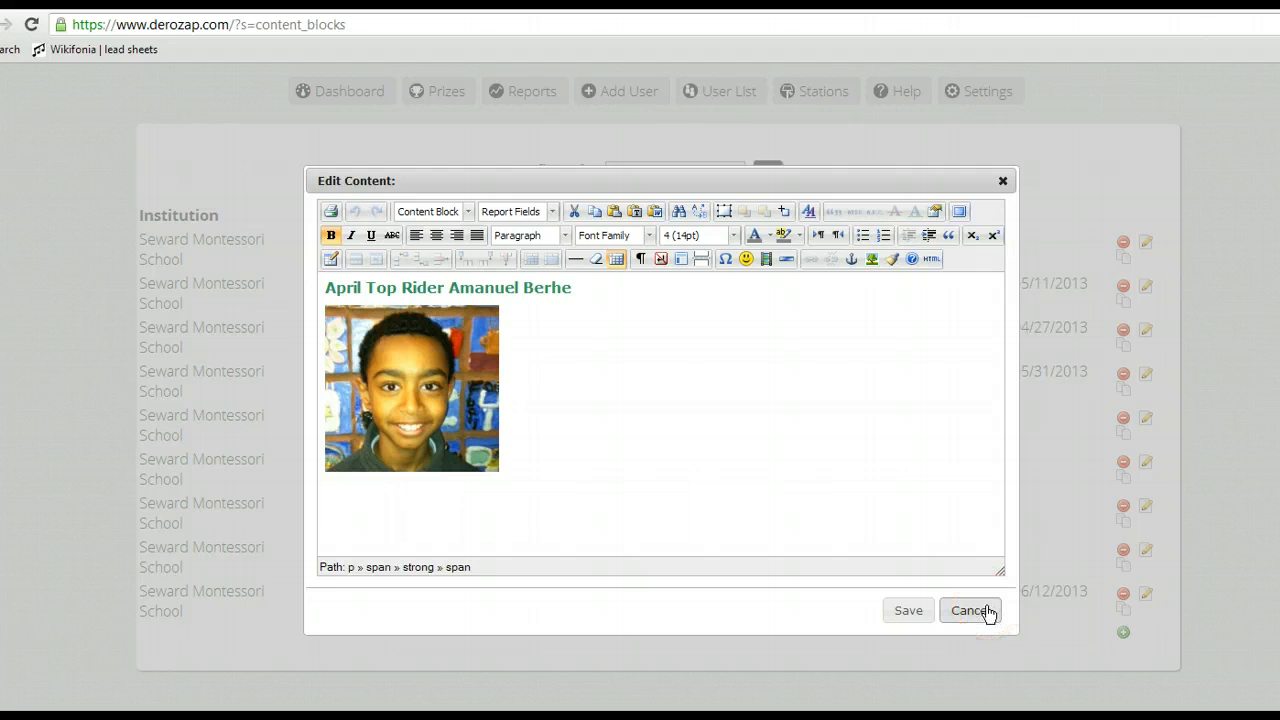
{"action": "left_click", "coordinate": [985, 611]}
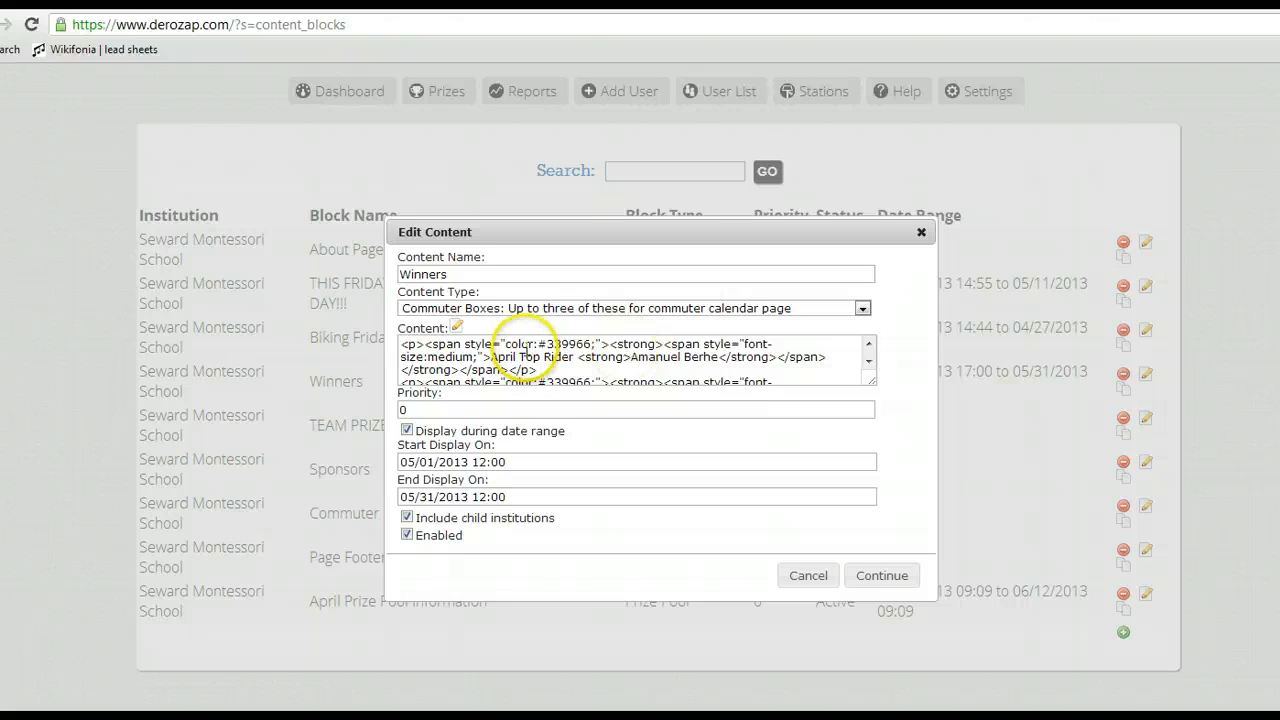
{"action": "left_click", "coordinate": [808, 577]}
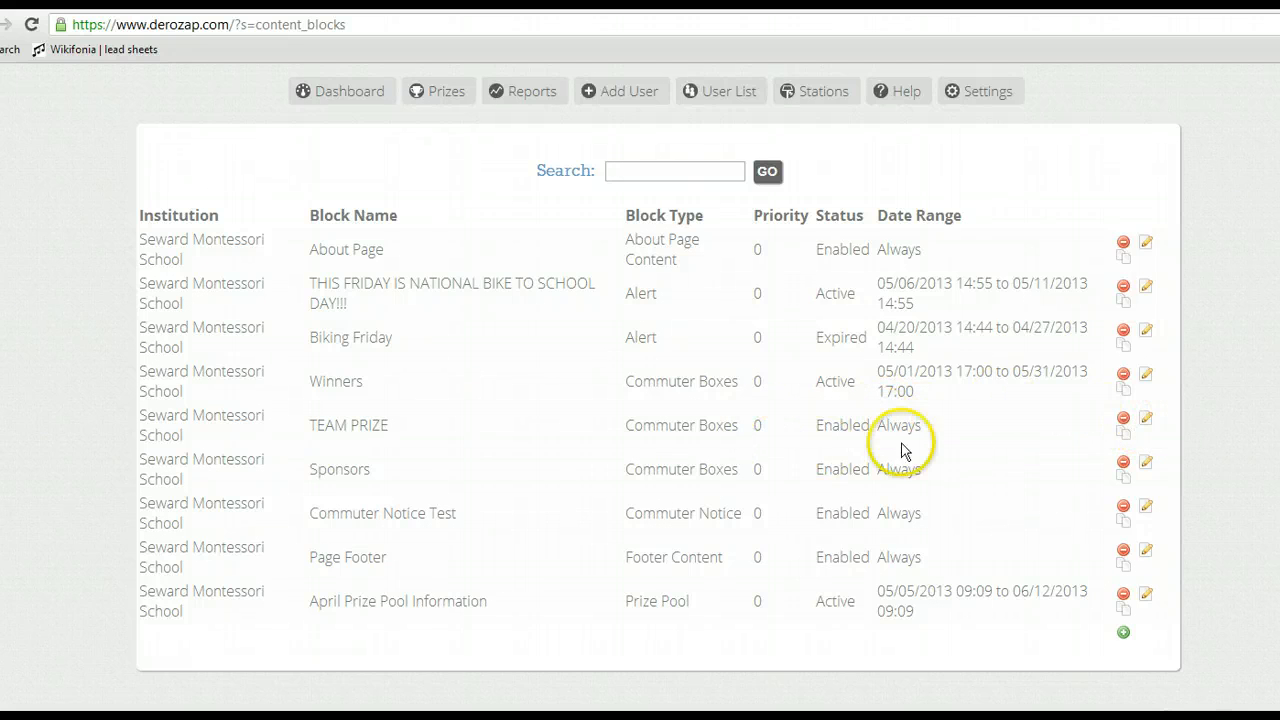
Step: View the TEAM PRIZE commuter box's content in the visual editor and close the block without changing it
{"action": "left_click", "coordinate": [1146, 420]}
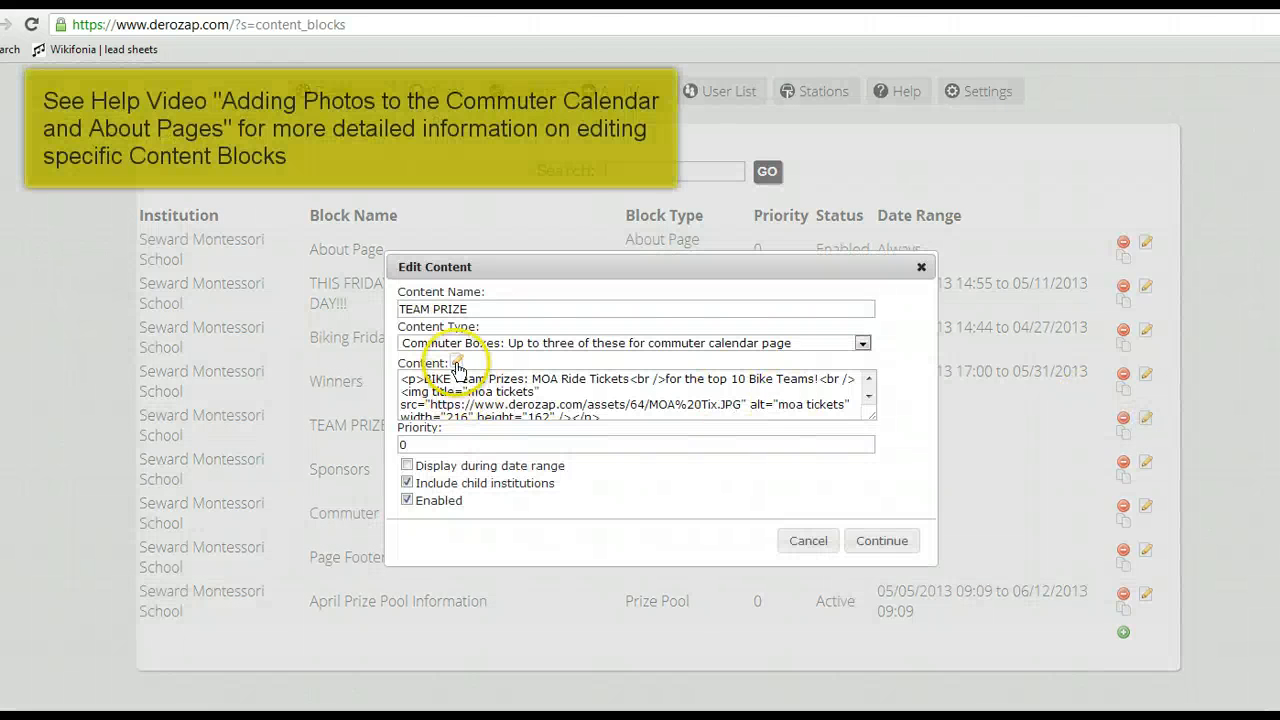
{"action": "left_click", "coordinate": [456, 362]}
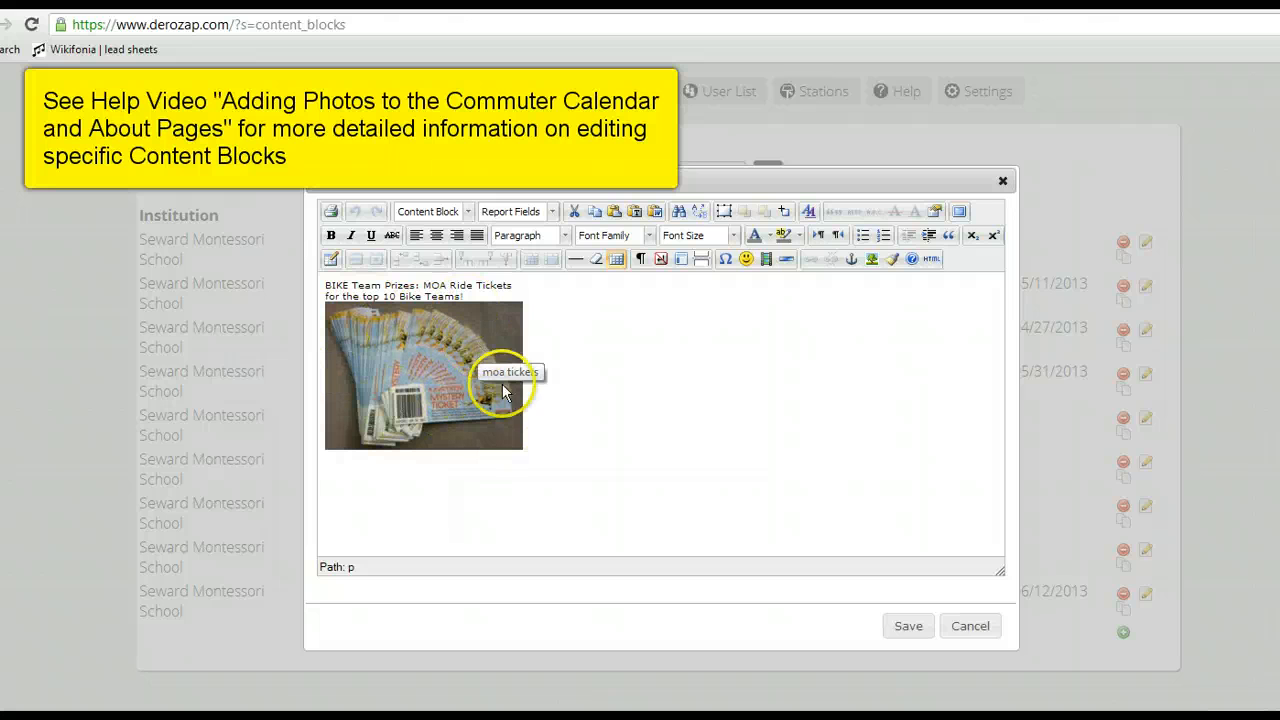
{"action": "left_click", "coordinate": [970, 628]}
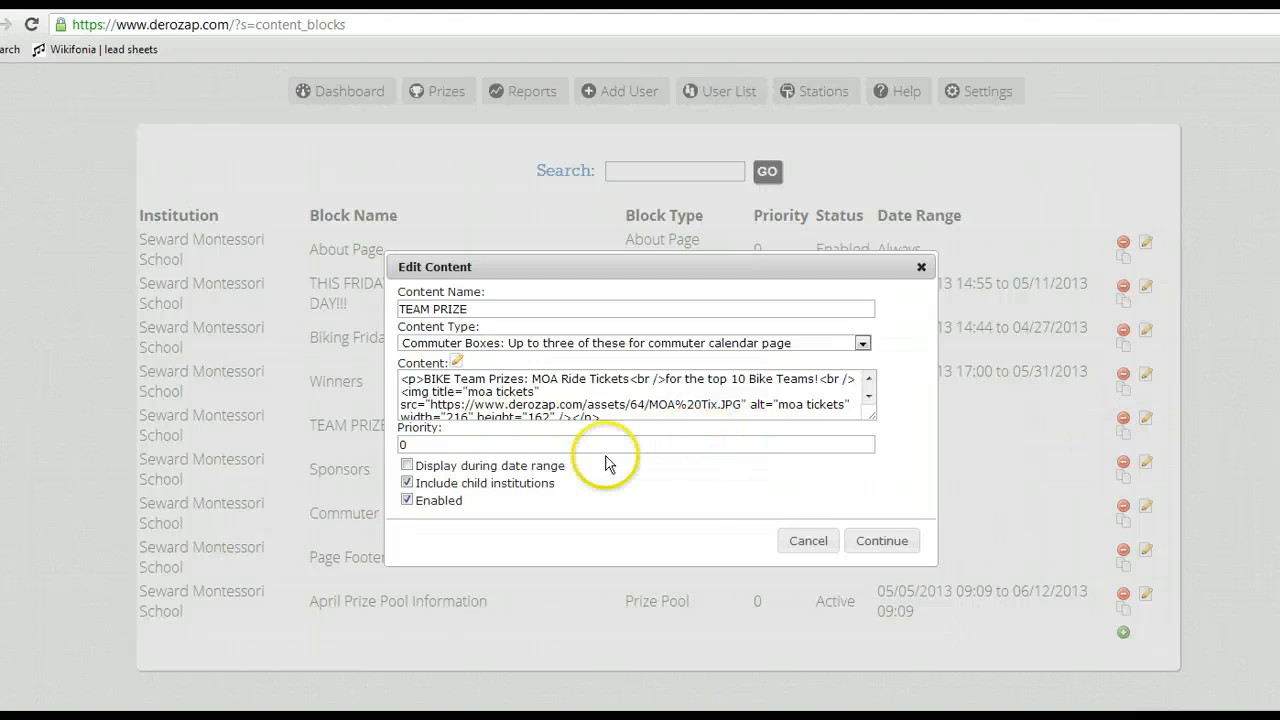
{"action": "left_click", "coordinate": [808, 541]}
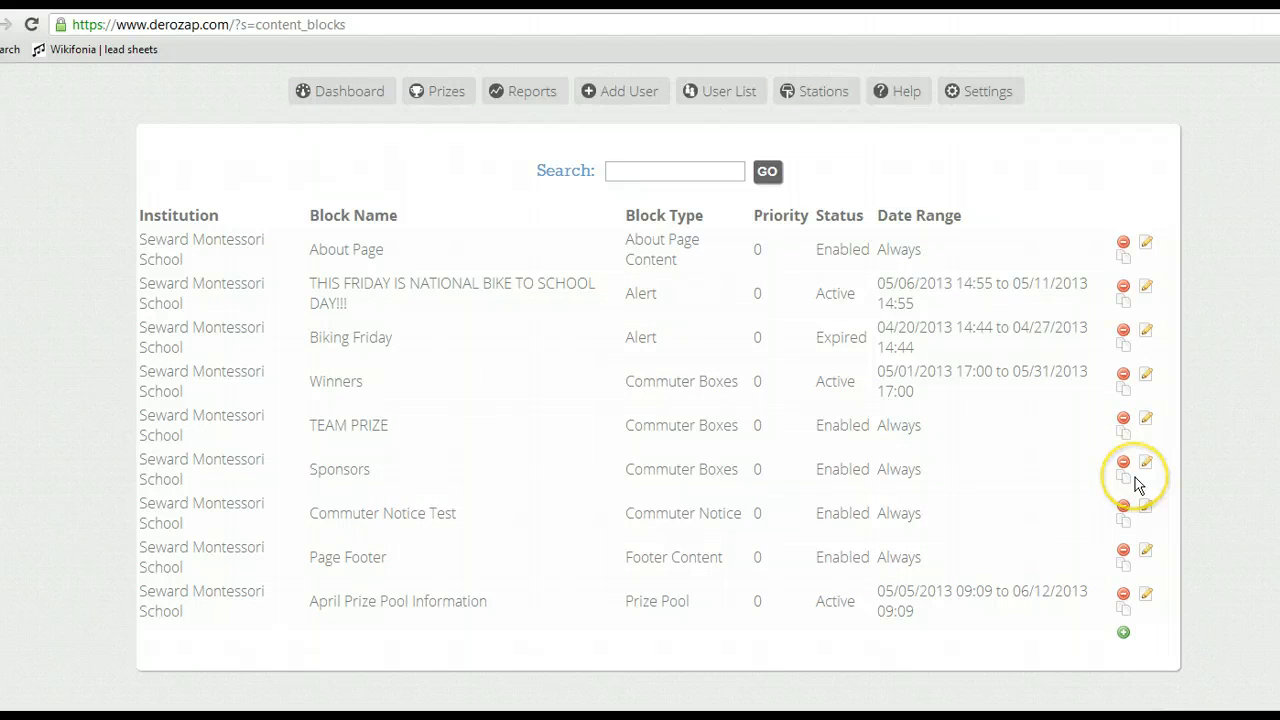
Step: View the Sponsors commuter box's content in the visual editor and close the block without changing it
{"action": "left_click", "coordinate": [1146, 466]}
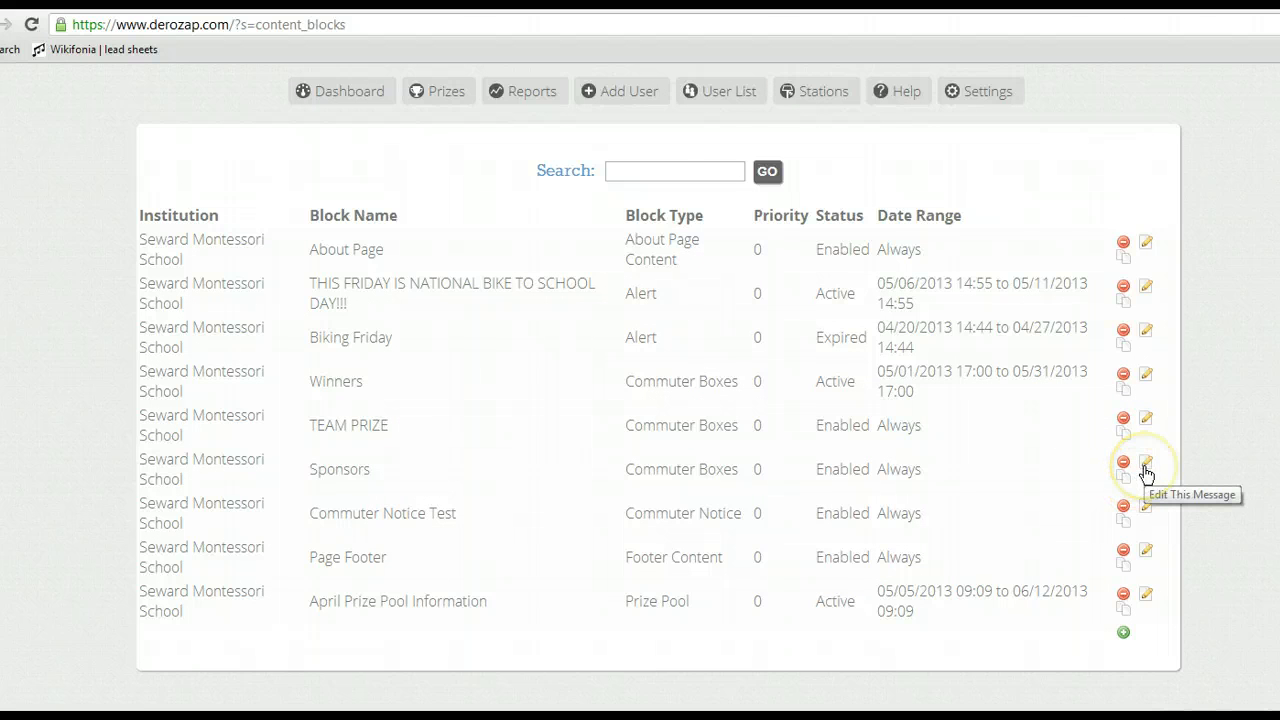
{"action": "left_click", "coordinate": [1146, 468]}
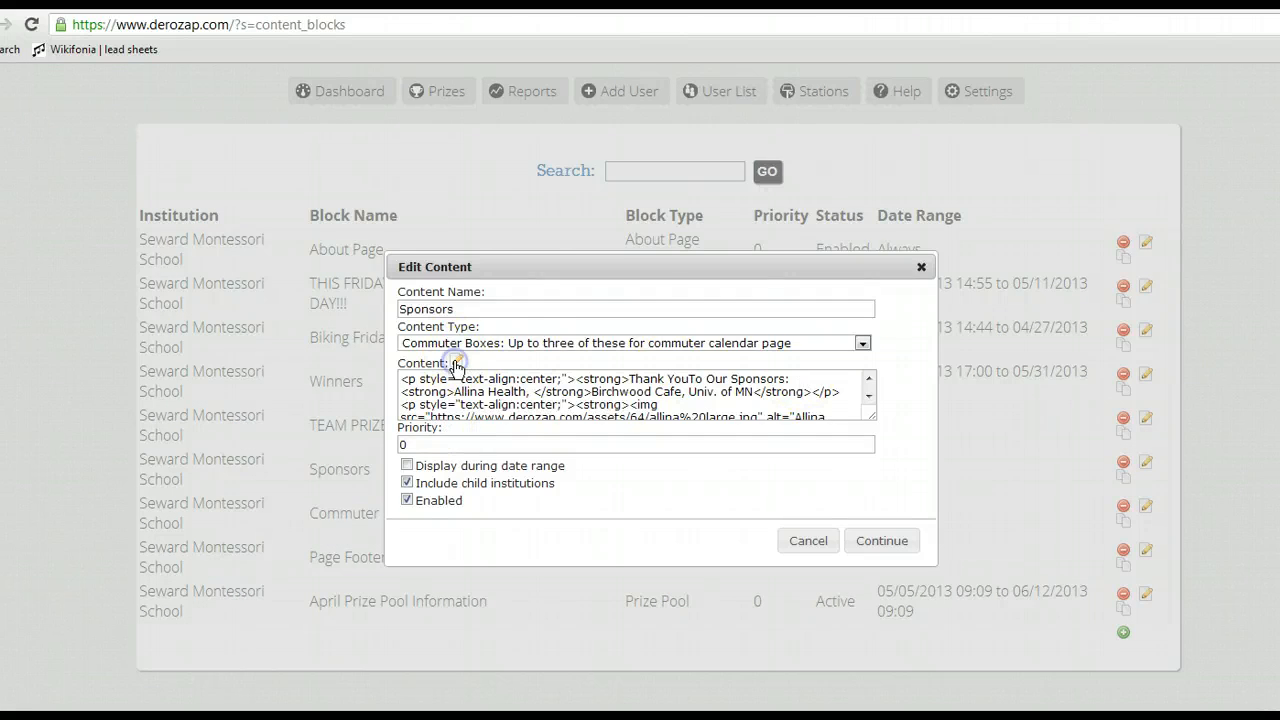
{"action": "left_click", "coordinate": [455, 364]}
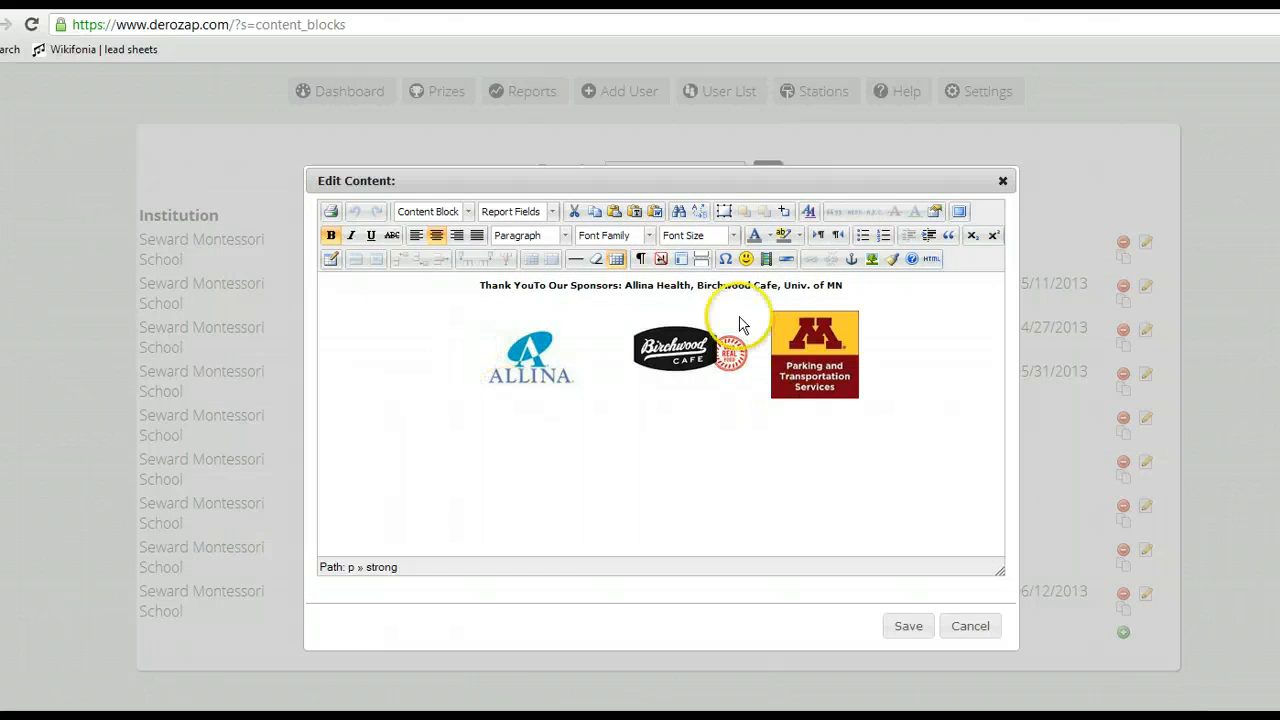
{"action": "left_click", "coordinate": [970, 627]}
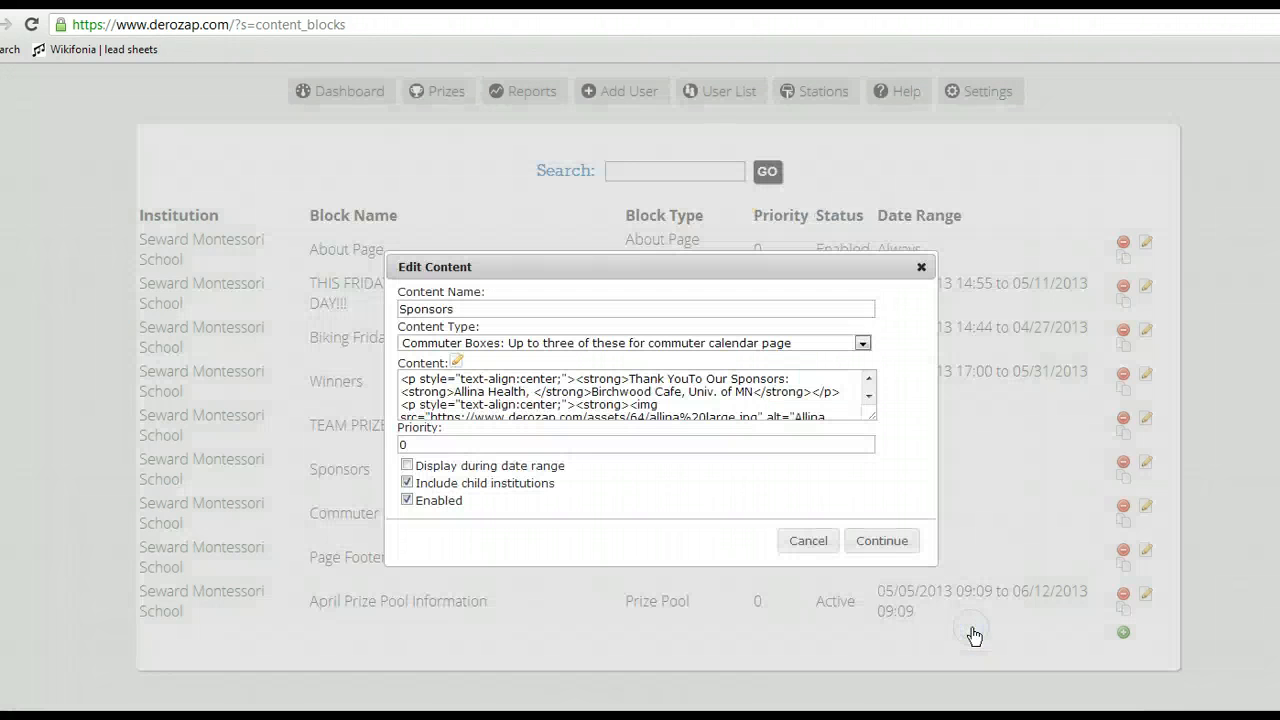
{"action": "left_click", "coordinate": [812, 540]}
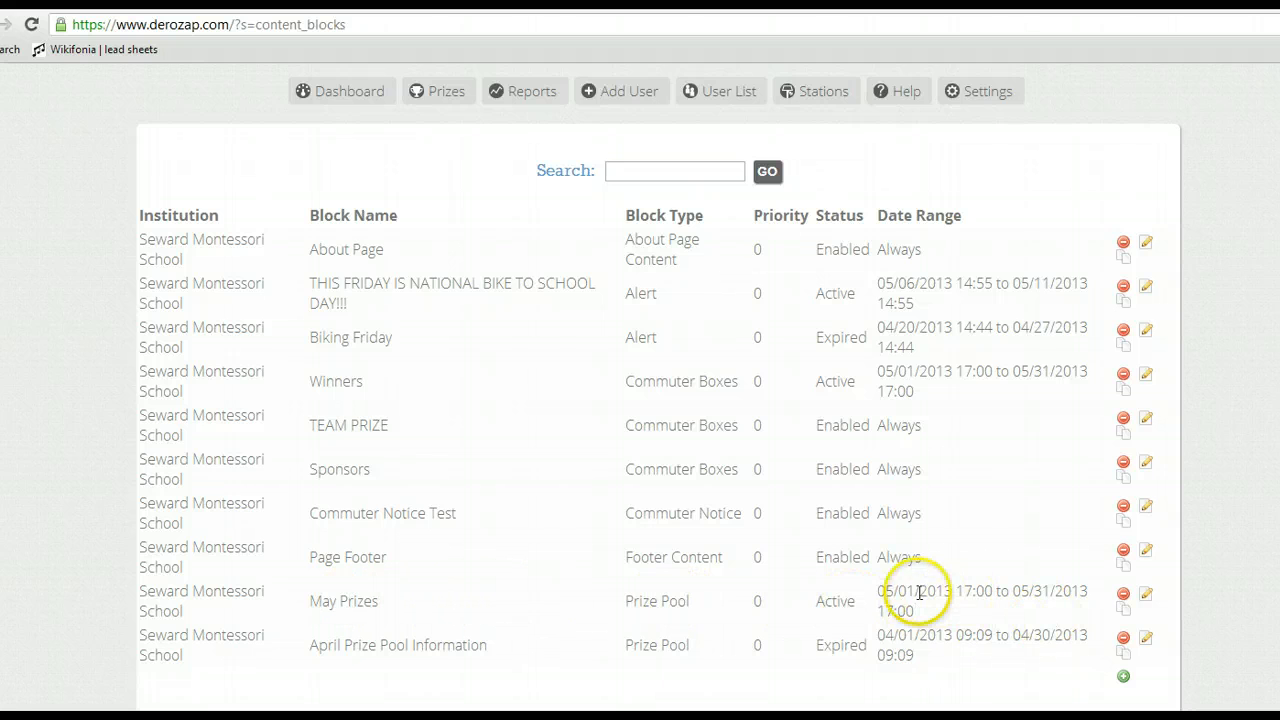
Step: View the May Prizes block's content in the visual editor and the April Prize Pool Information block's settings, closing both without saving
{"action": "left_click", "coordinate": [1147, 597]}
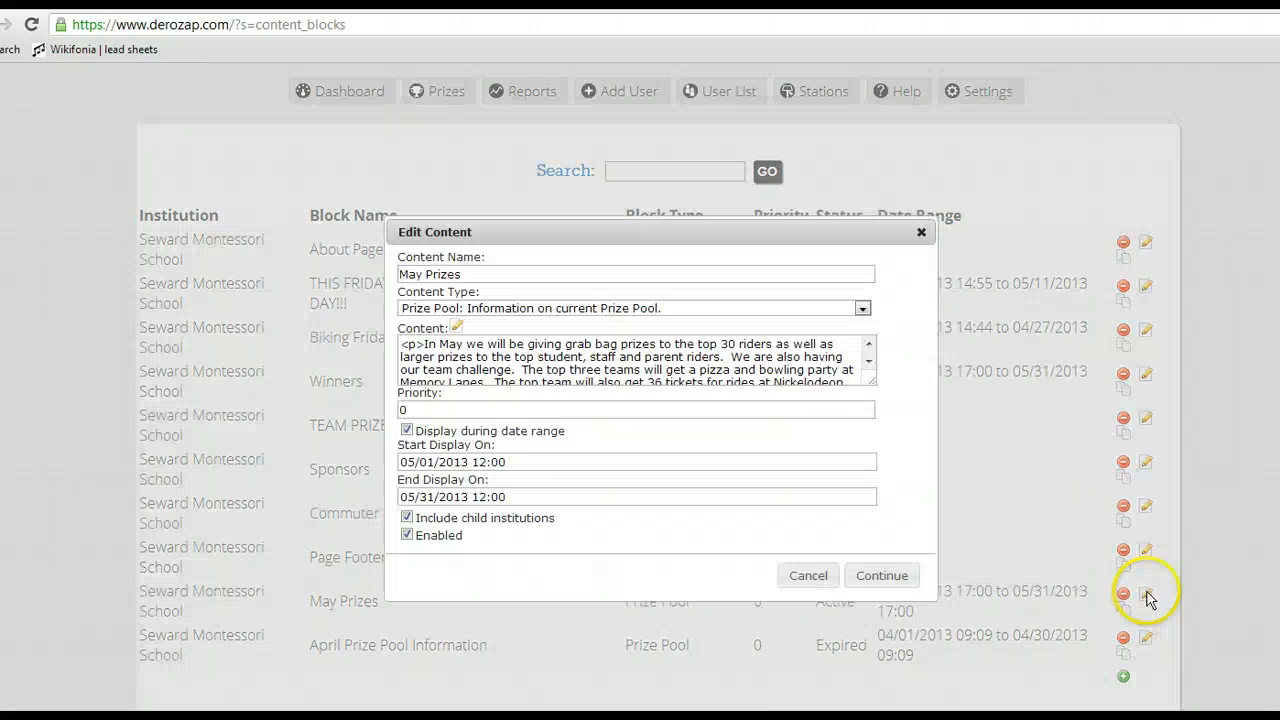
{"action": "left_click", "coordinate": [457, 328]}
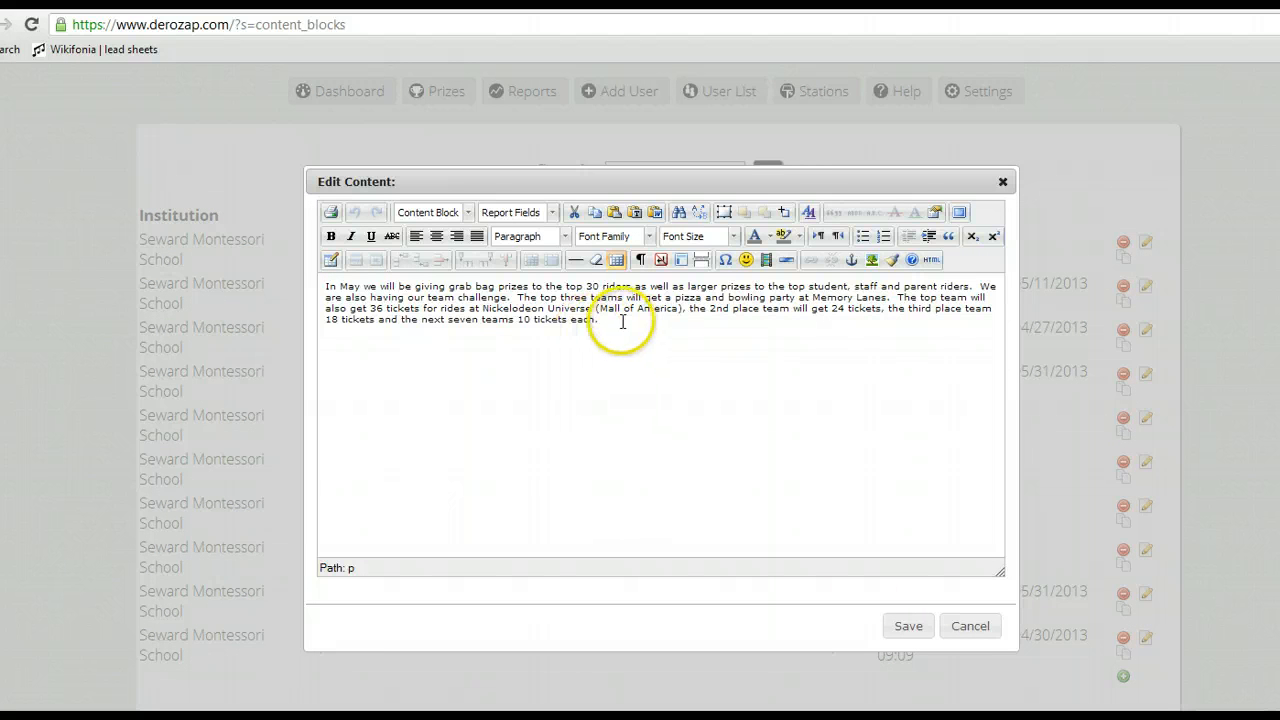
{"action": "left_click", "coordinate": [968, 628]}
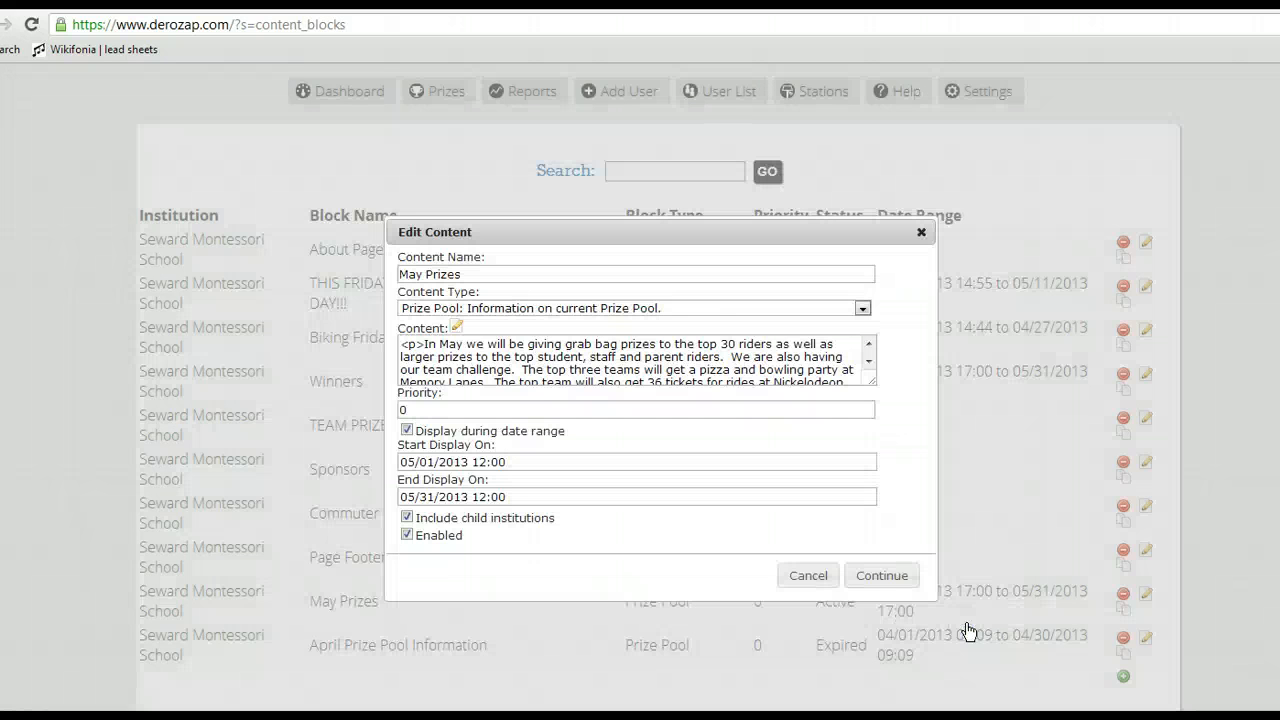
{"action": "left_click", "coordinate": [808, 577]}
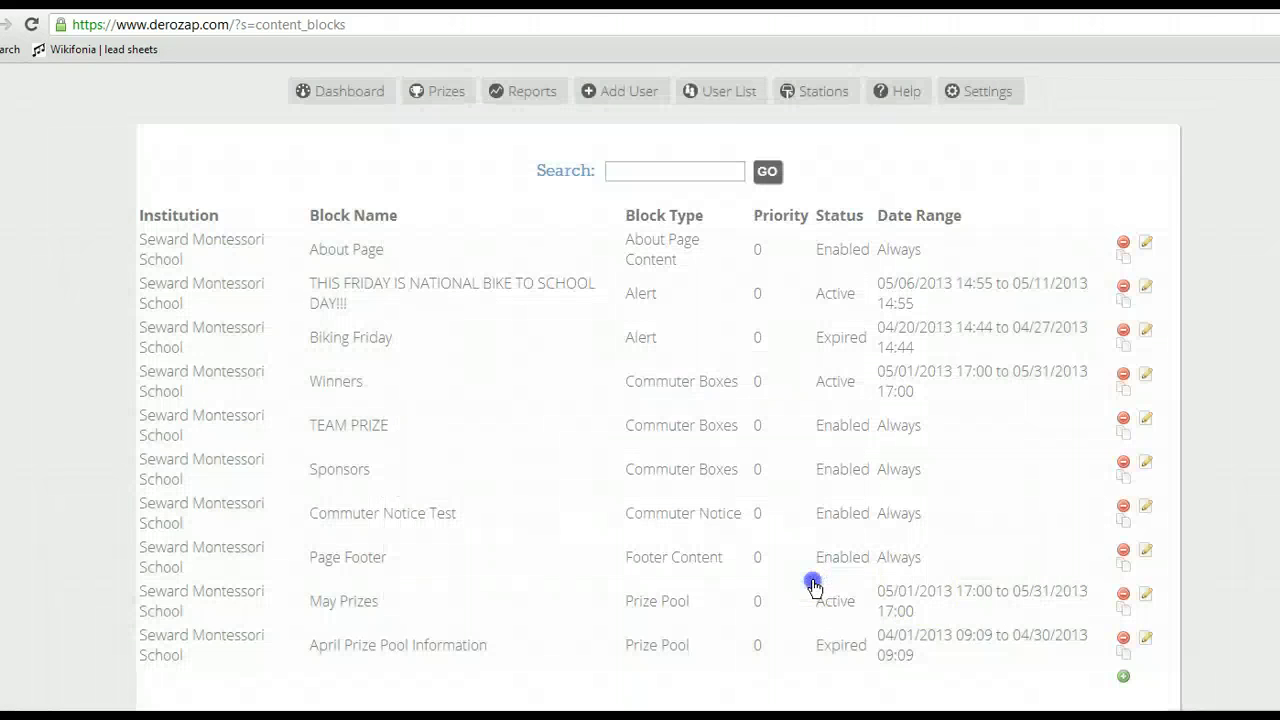
{"action": "left_click", "coordinate": [1146, 640]}
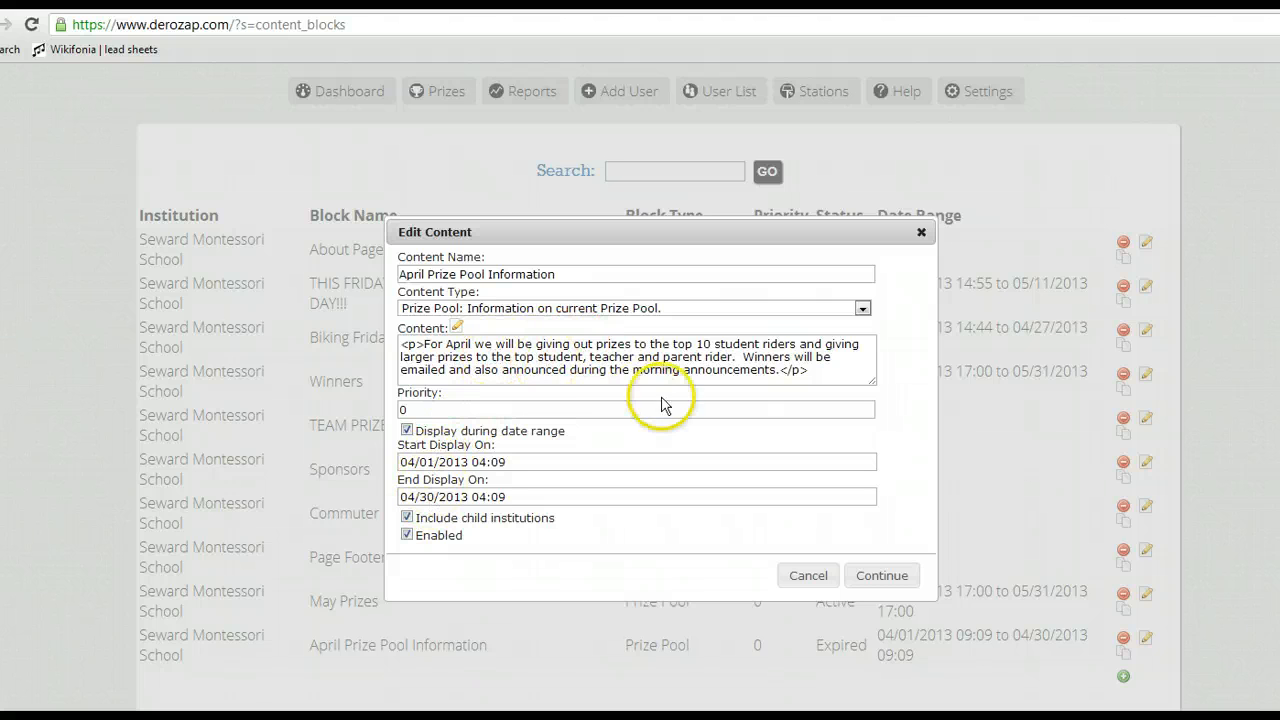
{"action": "left_click", "coordinate": [808, 576]}
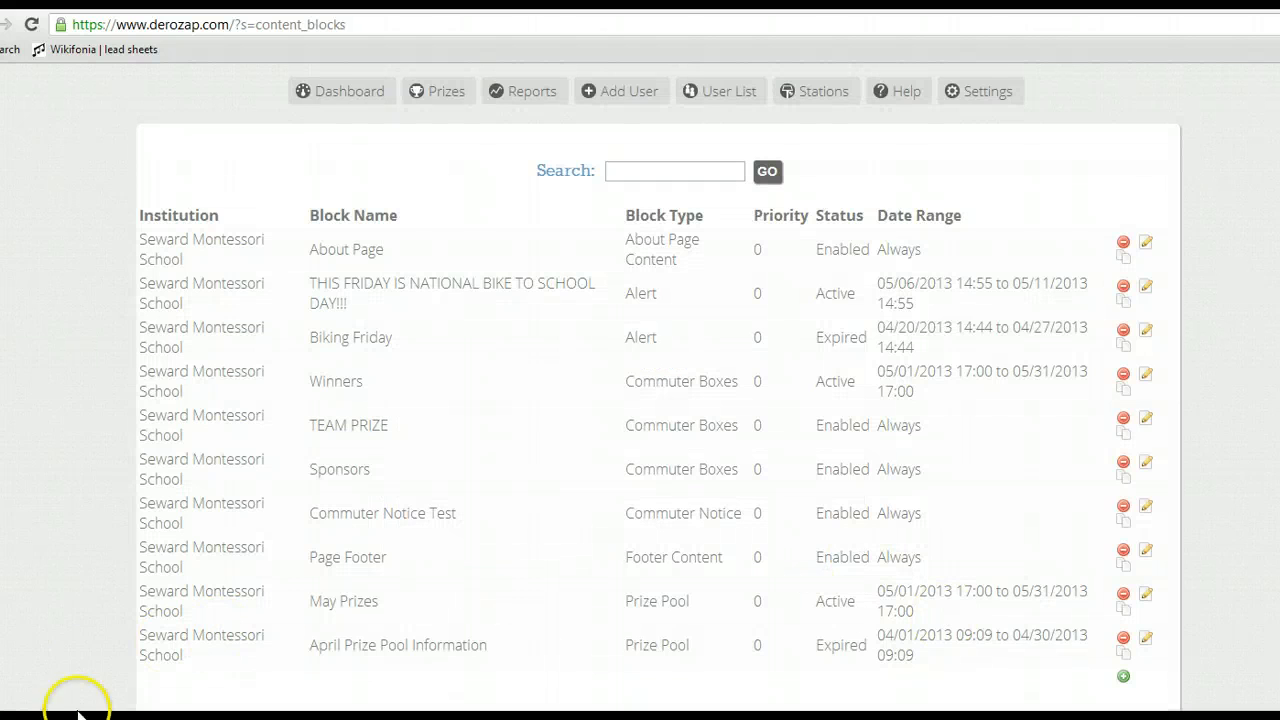